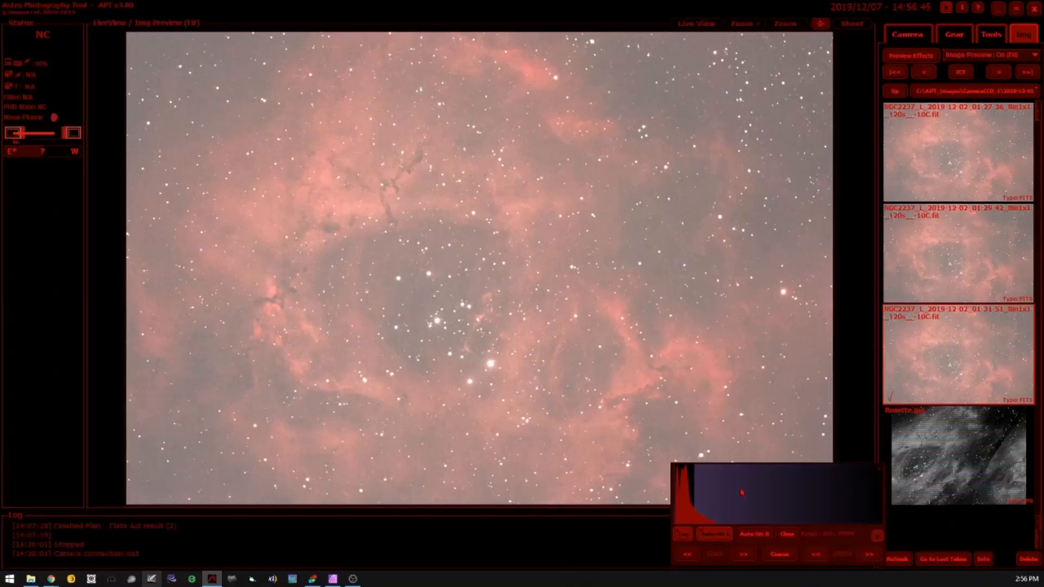
# Step: Move the histogram window over the nebula preview and compare its peaks with the ASI183MC Pro color response chart in Chrome
pyautogui.moveTo(742, 492); pyautogui.dragTo(626, 268)
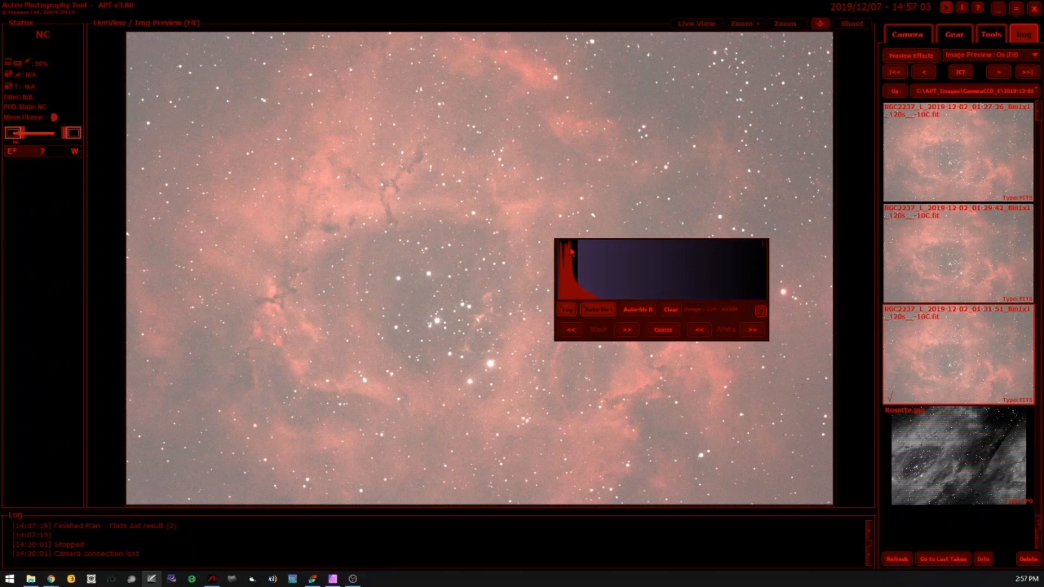
pyautogui.hotkey('alt', 'Tab')
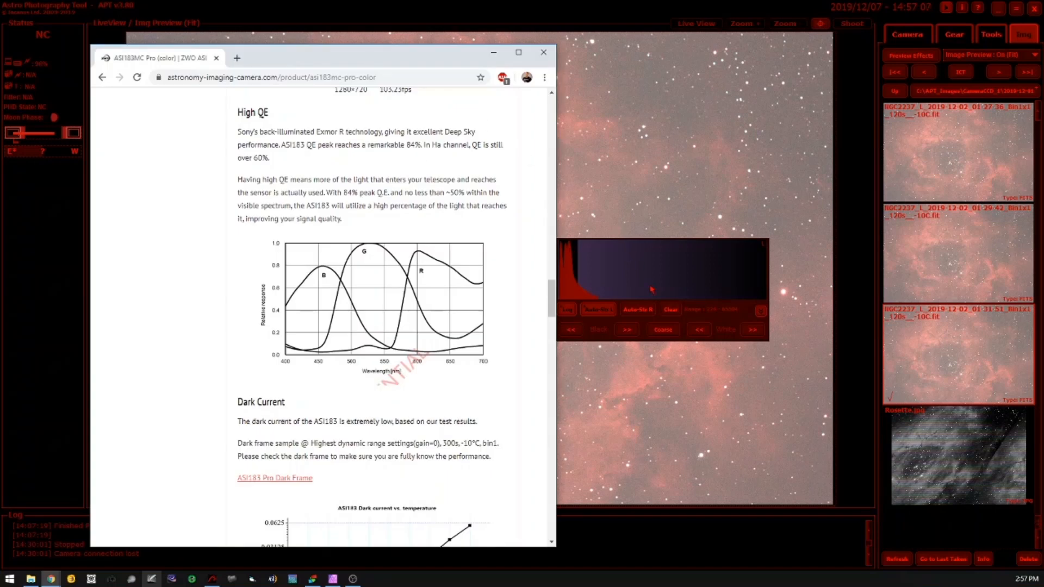
pyautogui.moveTo(645, 277); pyautogui.dragTo(688, 276)
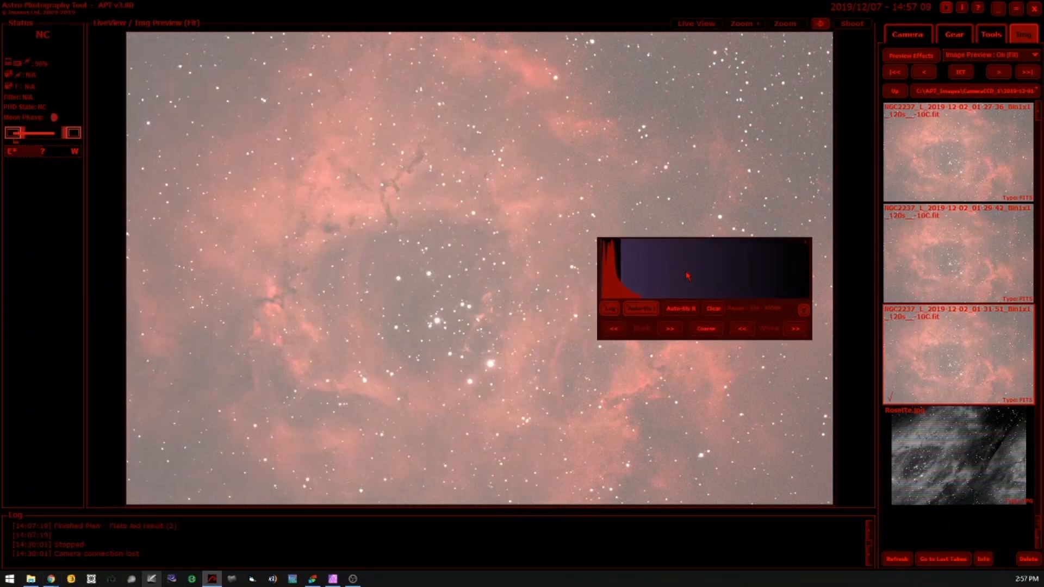
pyautogui.hotkey('alt', 'Tab')
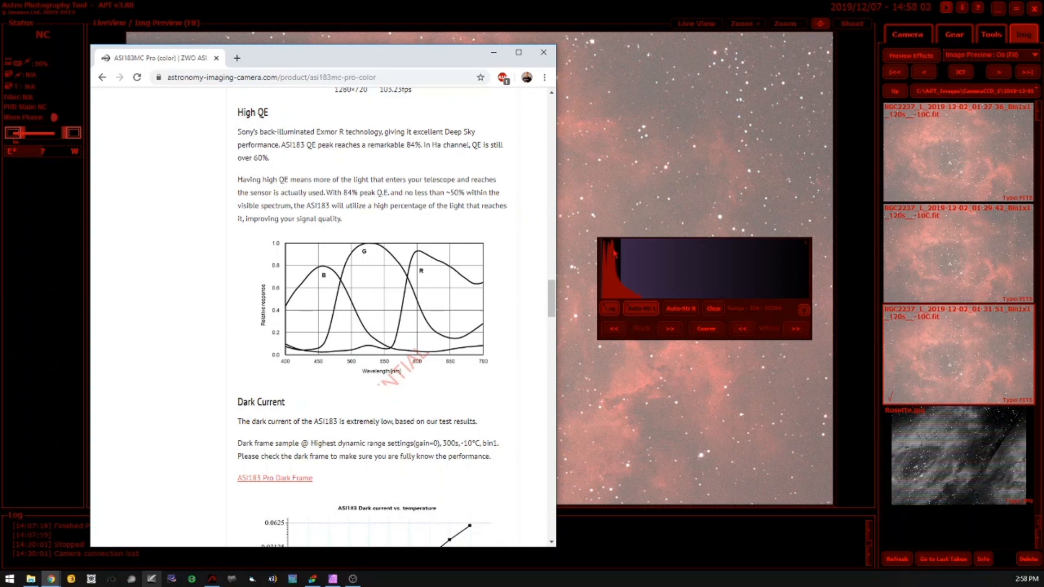
pyautogui.click(501, 56)
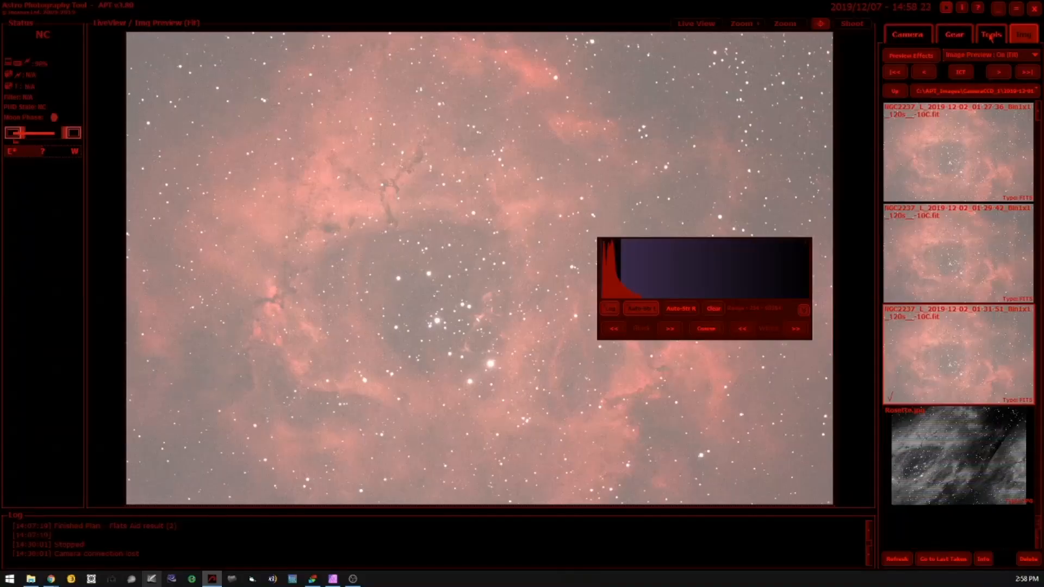
# Step: Examine the red channel scaling factor and the histogram auto-stretch factor in the CCD page of the APT settings
pyautogui.click(991, 35)
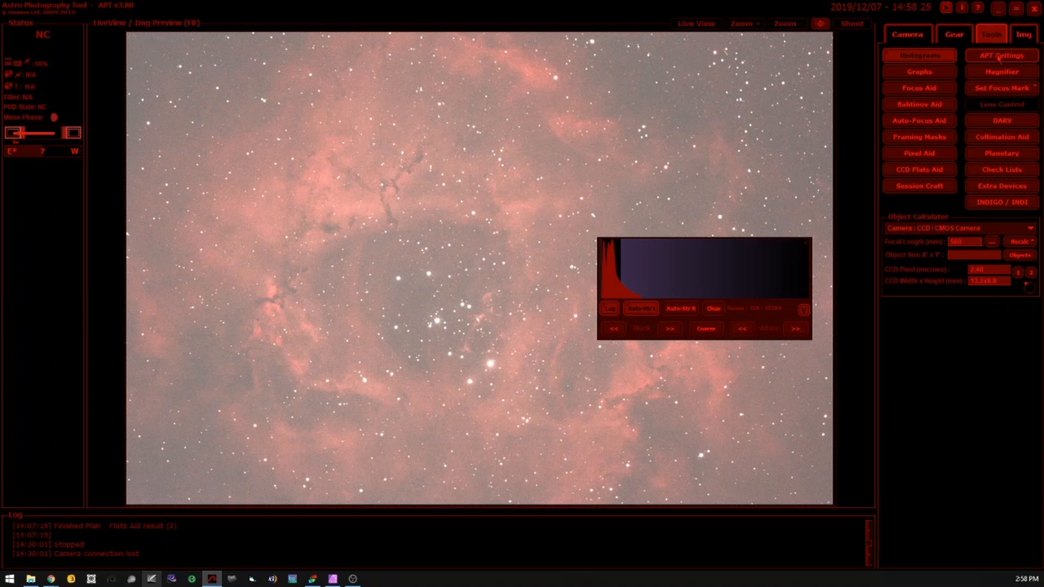
pyautogui.click(1000, 56)
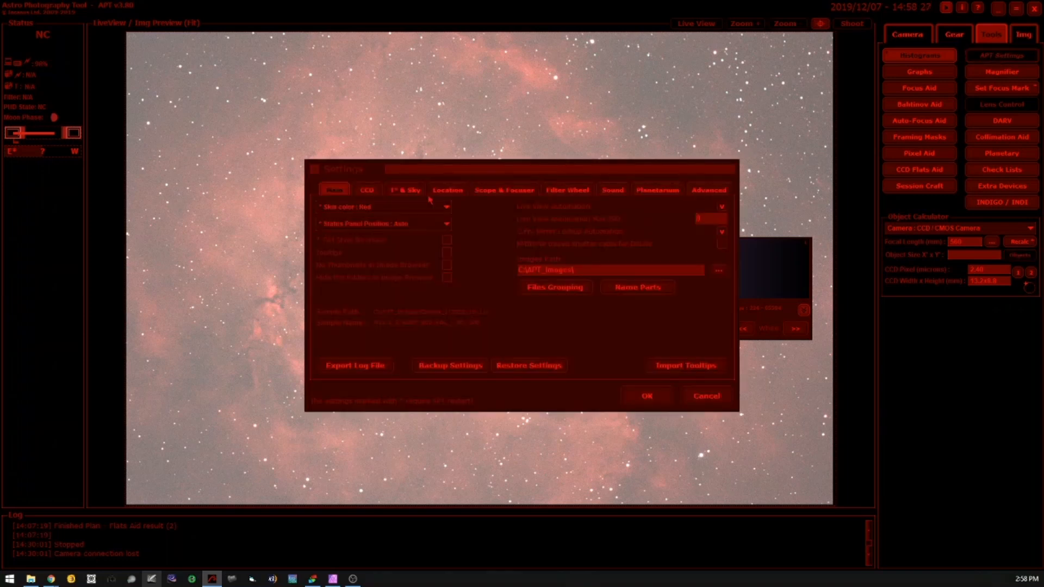
pyautogui.click(367, 190)
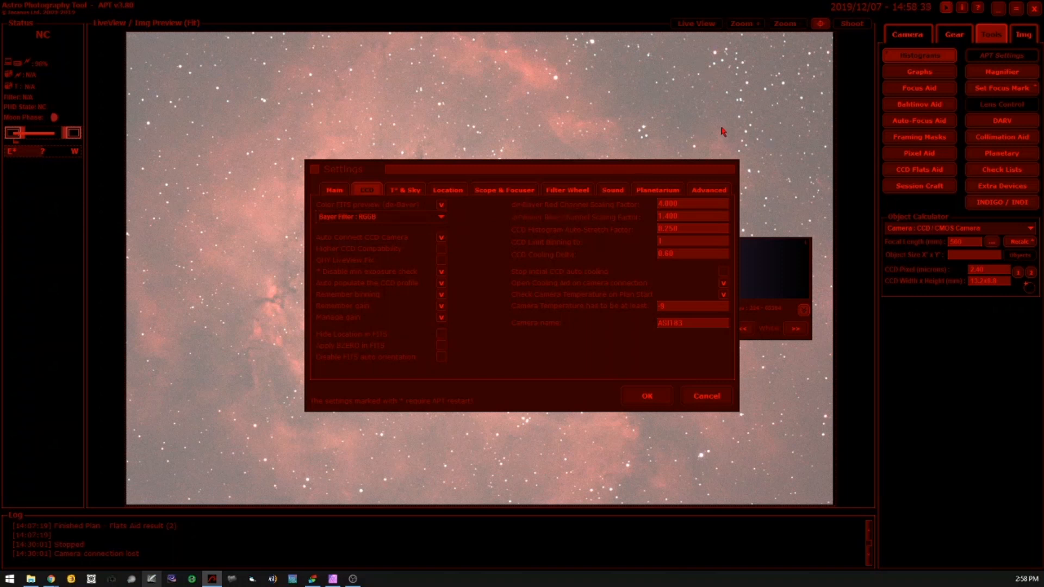
pyautogui.doubleClick(688, 203)
pyautogui.click(685, 229)
pyautogui.moveTo(680, 228); pyautogui.dragTo(653, 228)
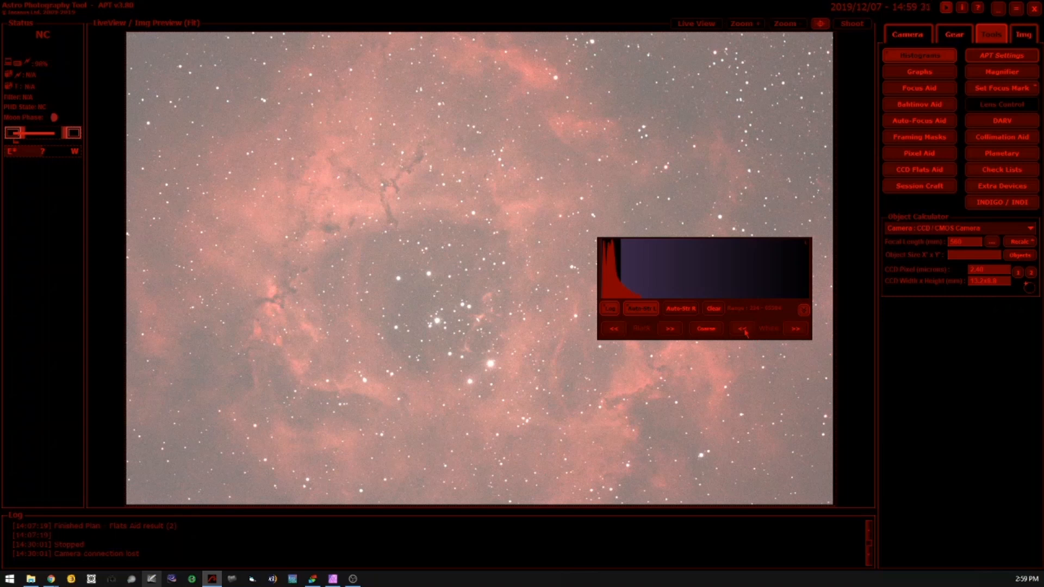
# Step: Switch off the histogram's automatic left stretch and try several manual stretch points, ending just past the main peak
pyautogui.click(803, 310)
pyautogui.click(805, 309)
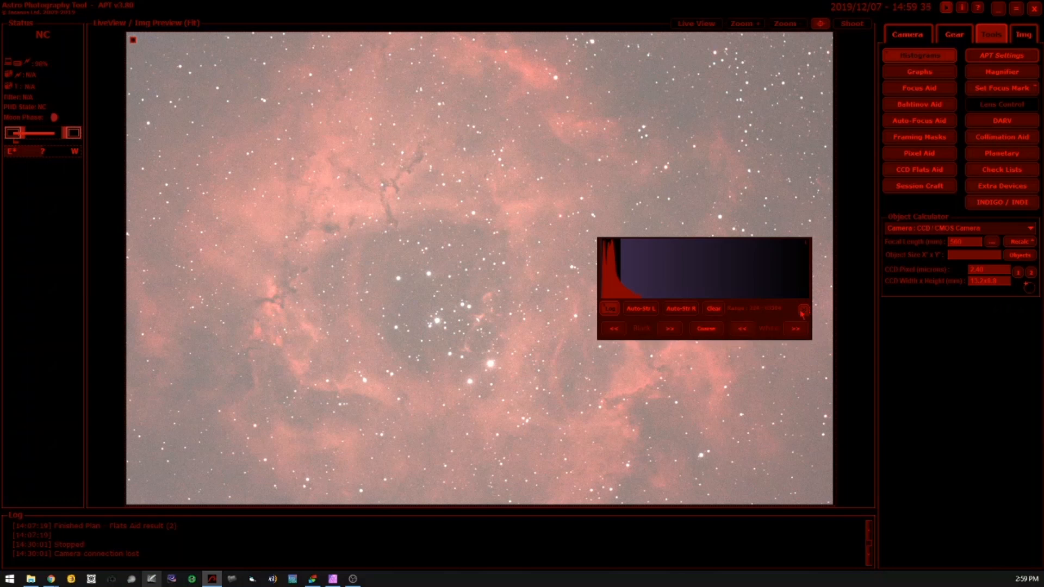
pyautogui.click(746, 330)
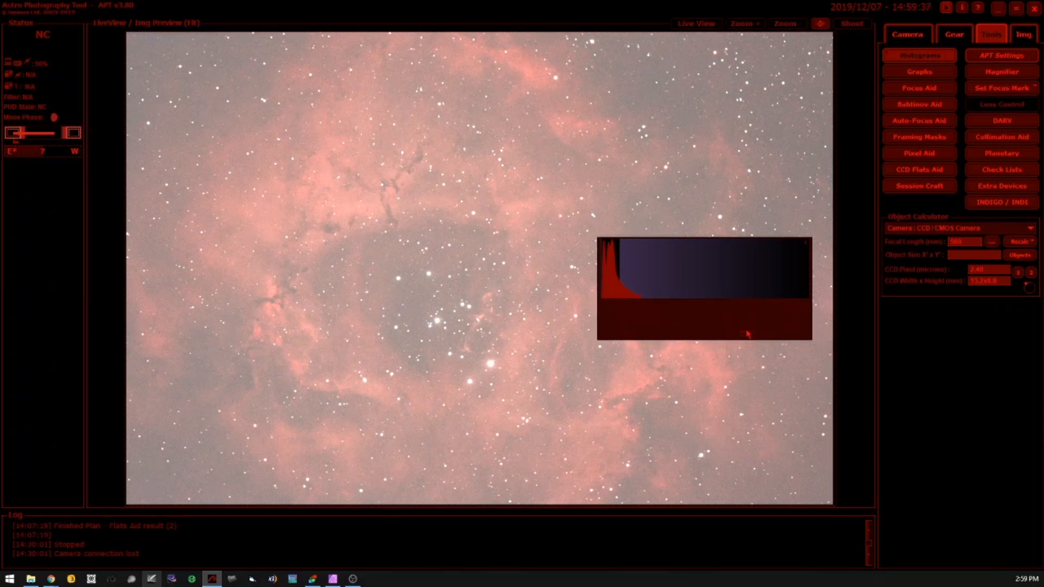
pyautogui.click(647, 263)
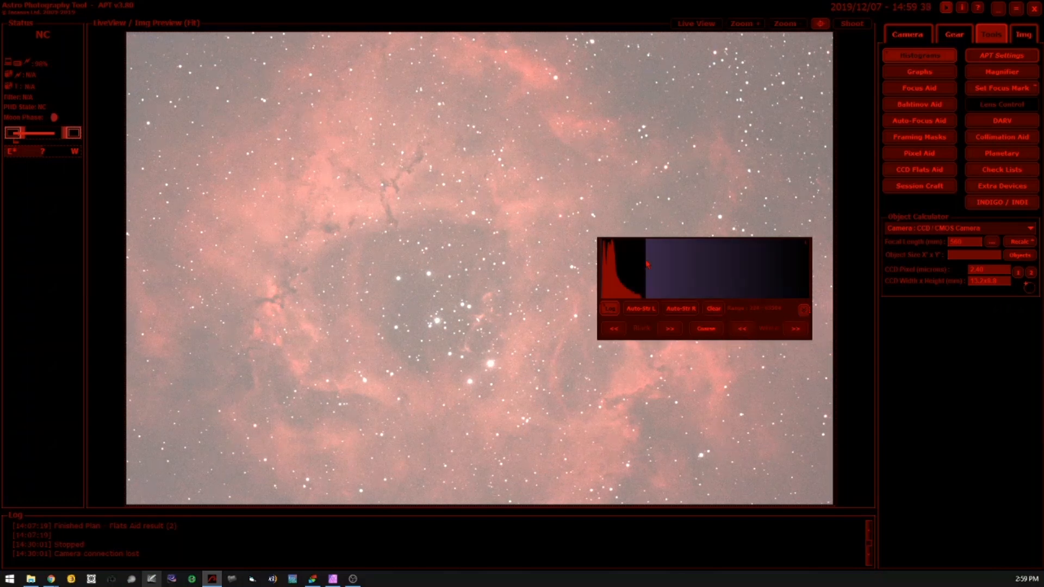
pyautogui.click(684, 269)
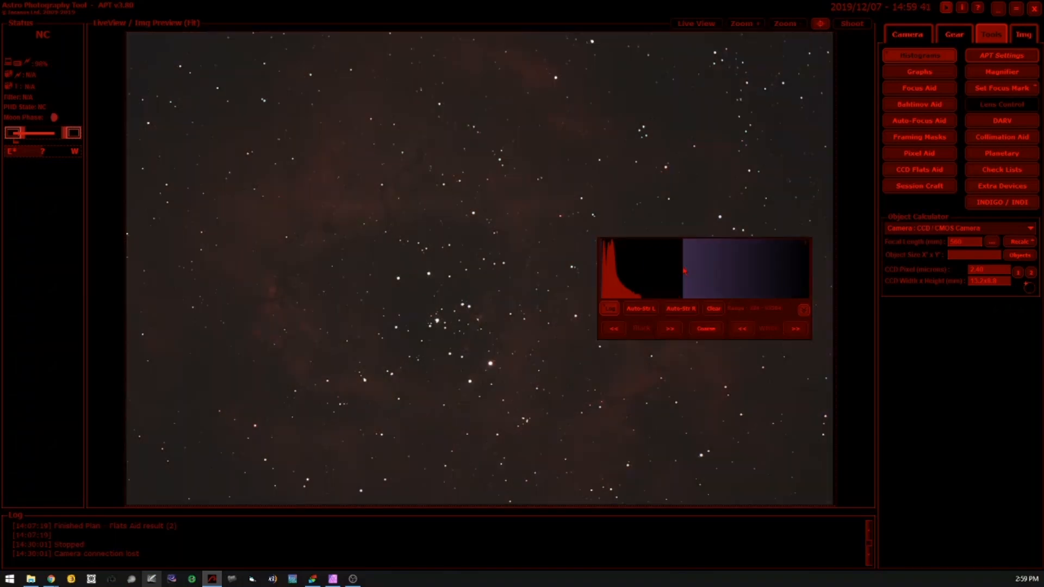
pyautogui.click(720, 272)
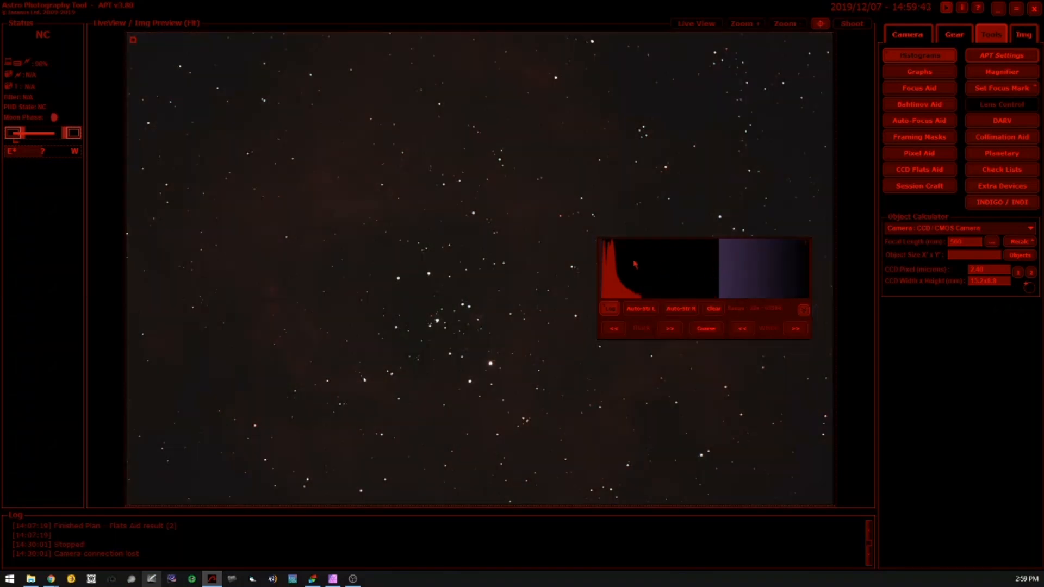
pyautogui.click(635, 265)
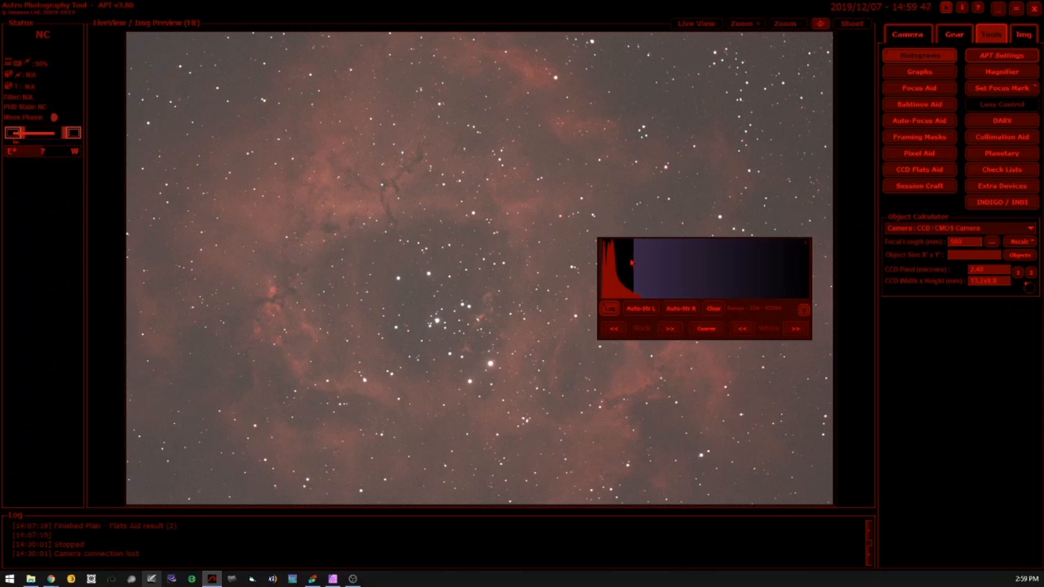
pyautogui.click(630, 264)
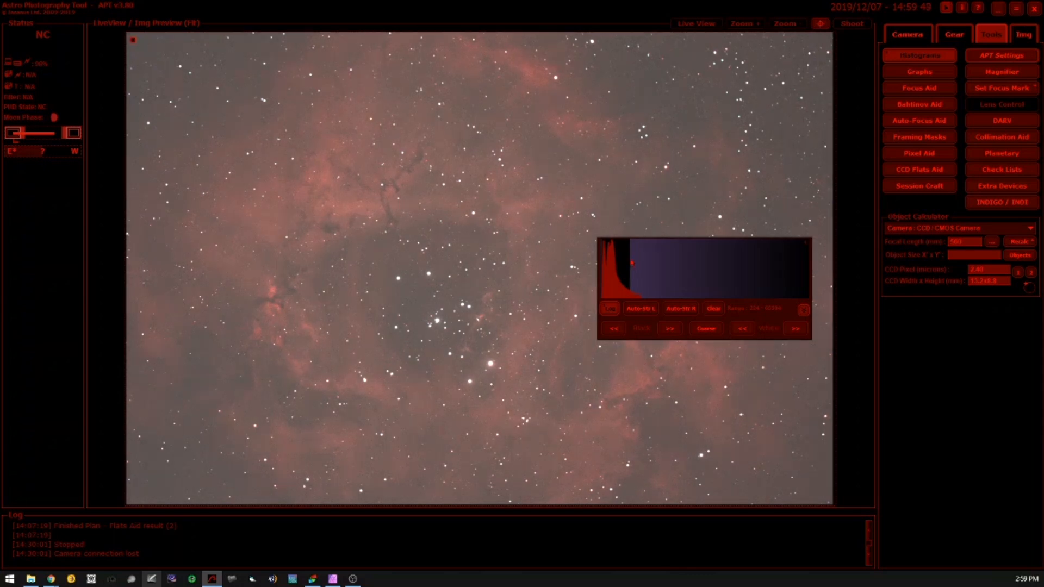
pyautogui.click(636, 264)
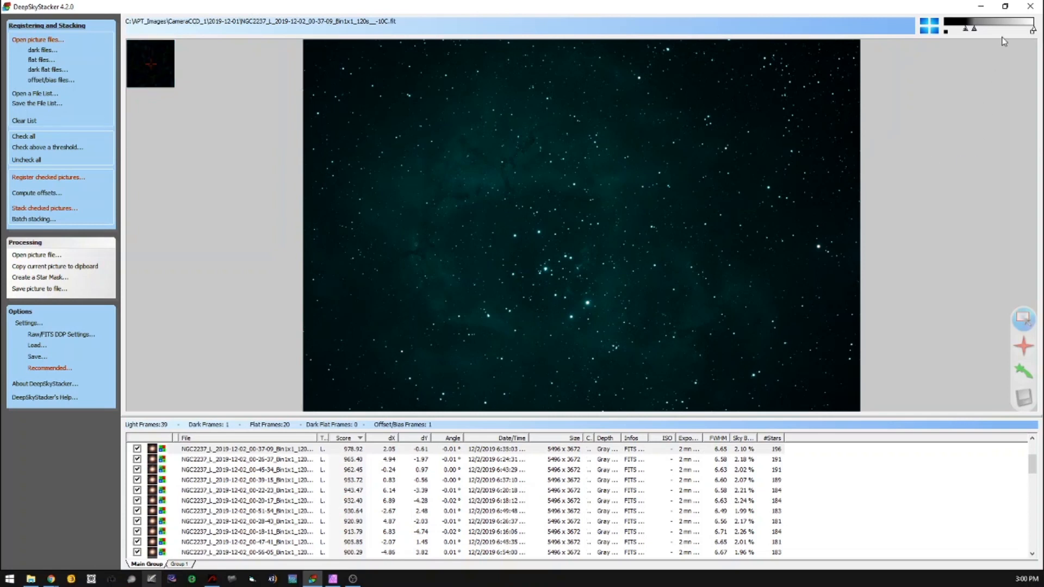
# Step: In DeepSkyStacker, move the light frame preview's black point to its minimum and readjust the midtone to brighten the nebula
pyautogui.moveTo(975, 29)
pyautogui.mouseDown()
pyautogui.moveTo(1019, 30)
pyautogui.moveTo(993, 35)
pyautogui.mouseUp()
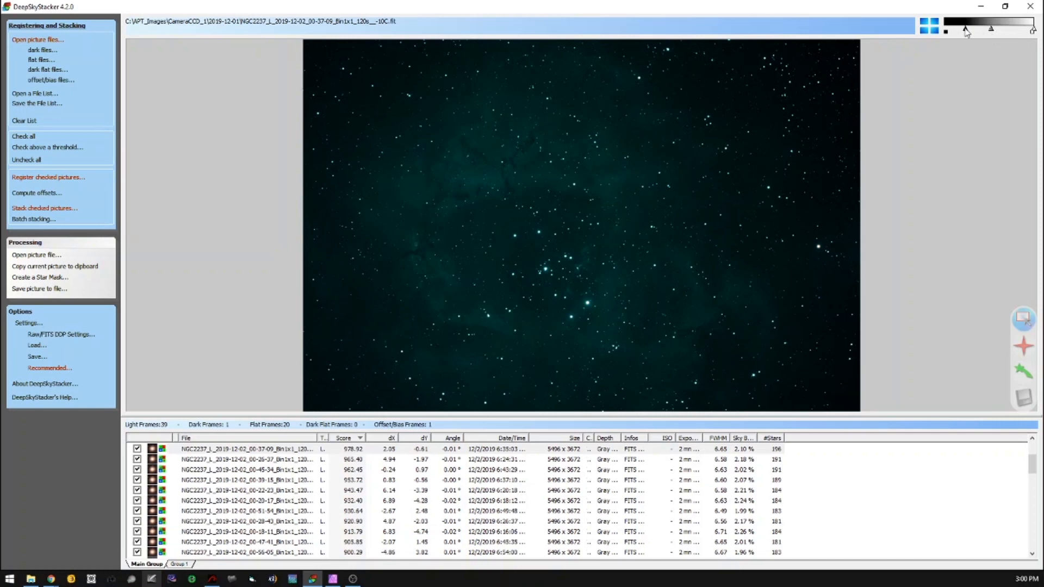
pyautogui.moveTo(943, 29); pyautogui.dragTo(934, 40)
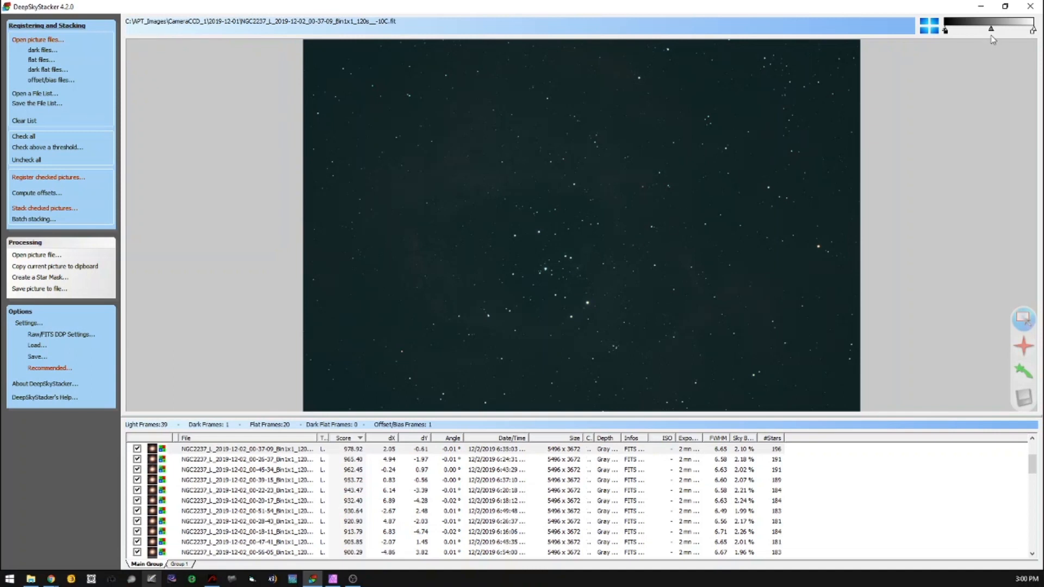
pyautogui.moveTo(992, 35); pyautogui.dragTo(979, 34)
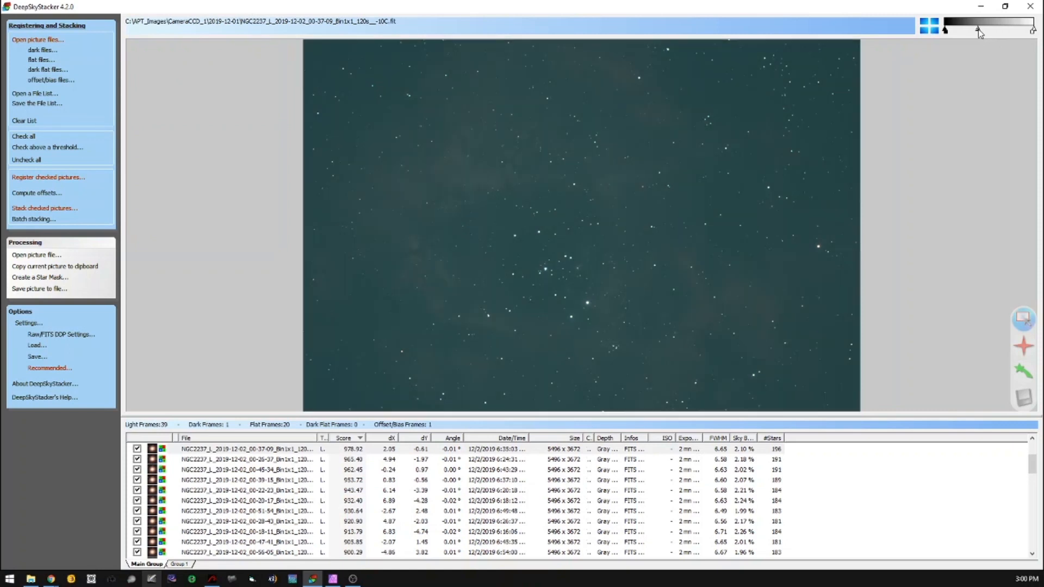
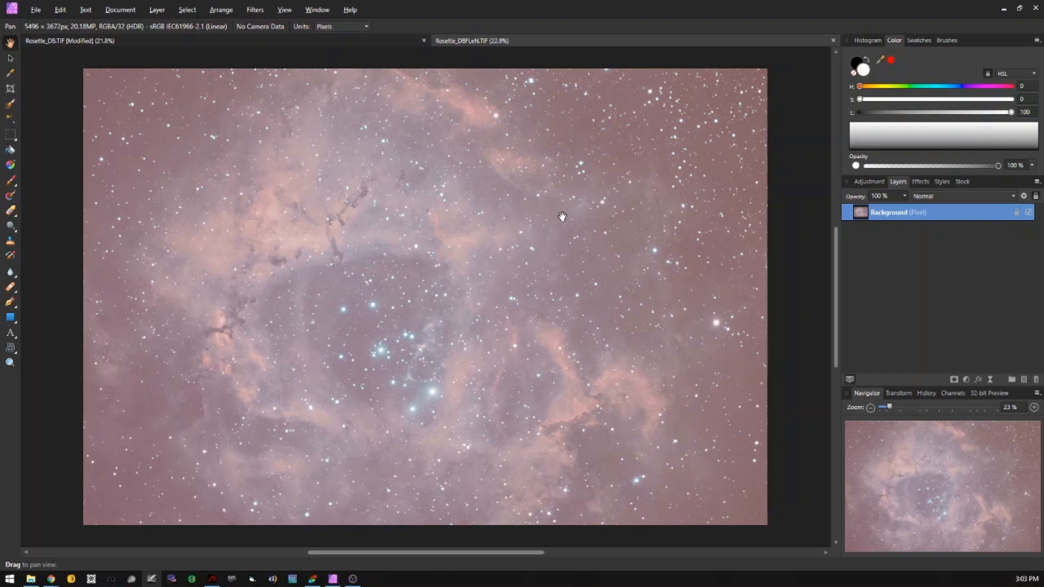
# Step: In Affinity Photo, duplicate the Background layer of Rosette_DB.TIF
pyautogui.hotkey('alt', 'Tab')
pyautogui.rightClick(863, 218)
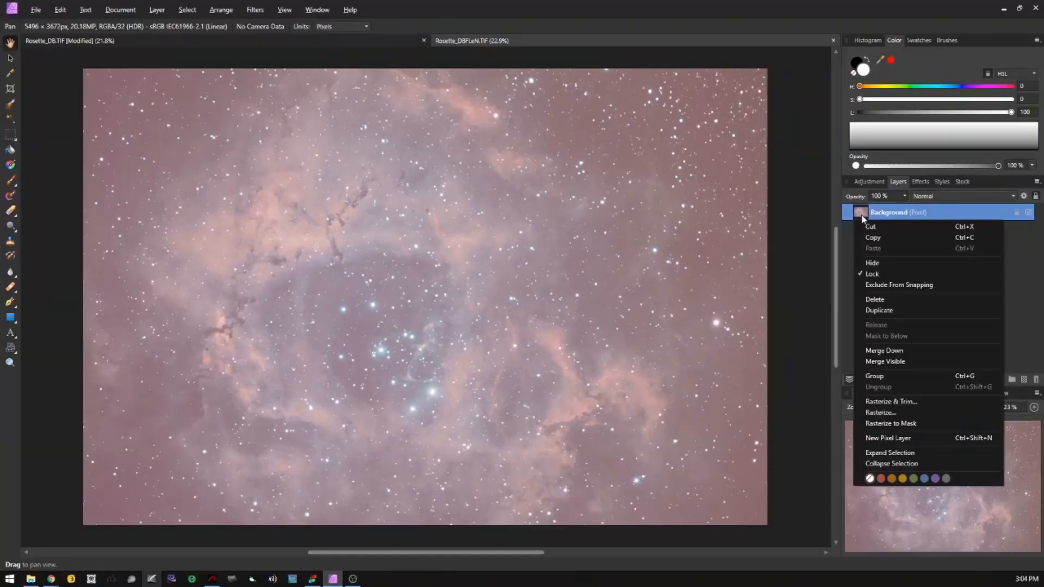
pyautogui.click(877, 310)
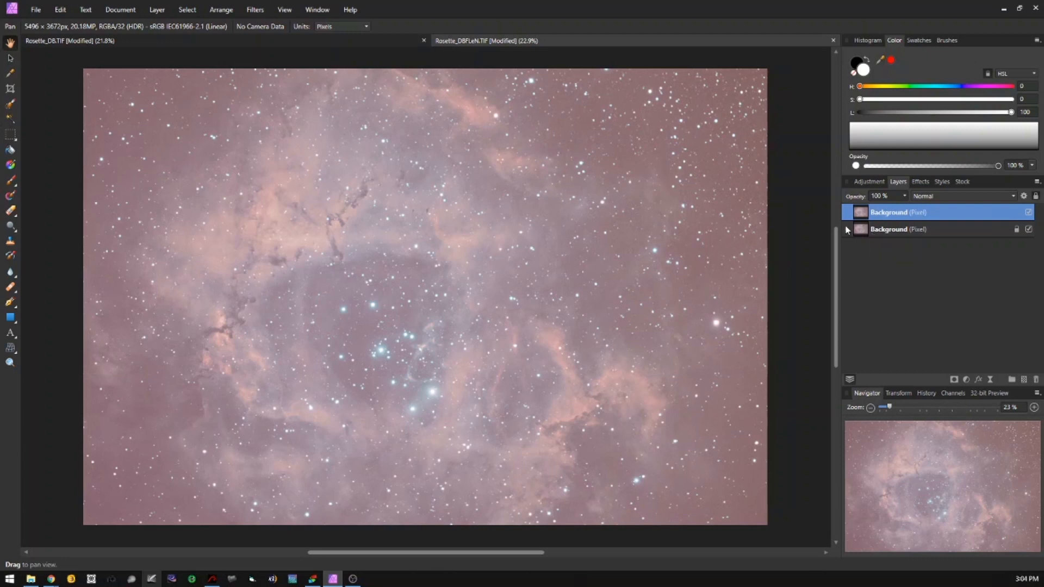
# Step: Open the ProDigital AstroFlat Pro filter on the duplicated layer and load its Default Settings
pyautogui.click(255, 11)
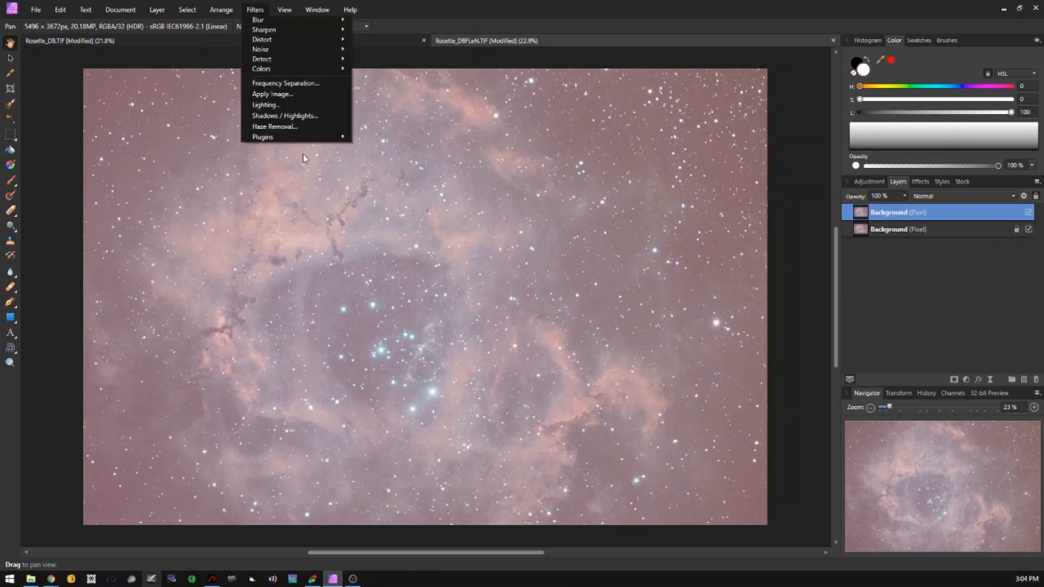
pyautogui.moveTo(303, 137)
pyautogui.moveTo(412, 140)
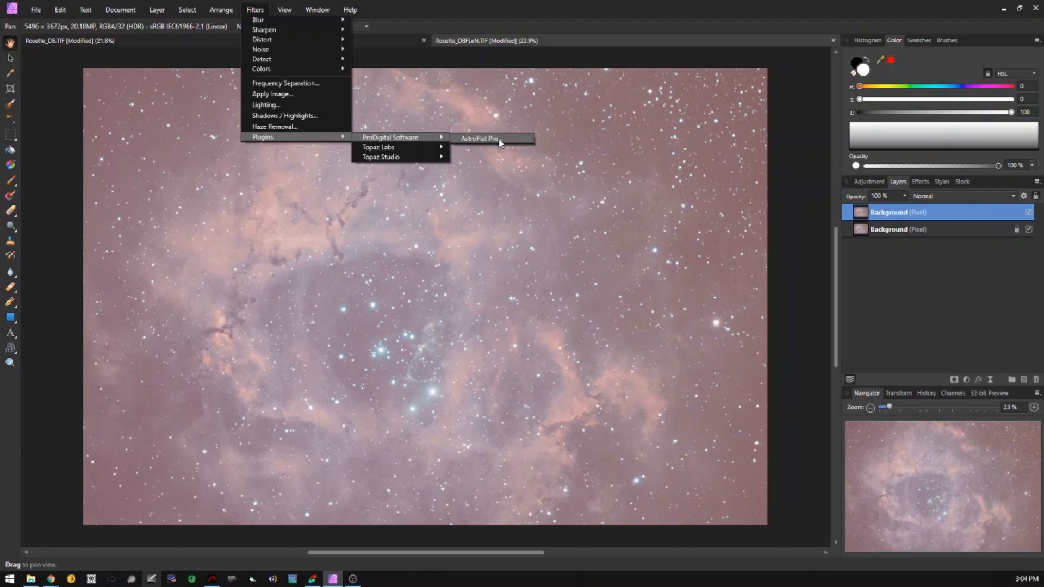
pyautogui.click(479, 139)
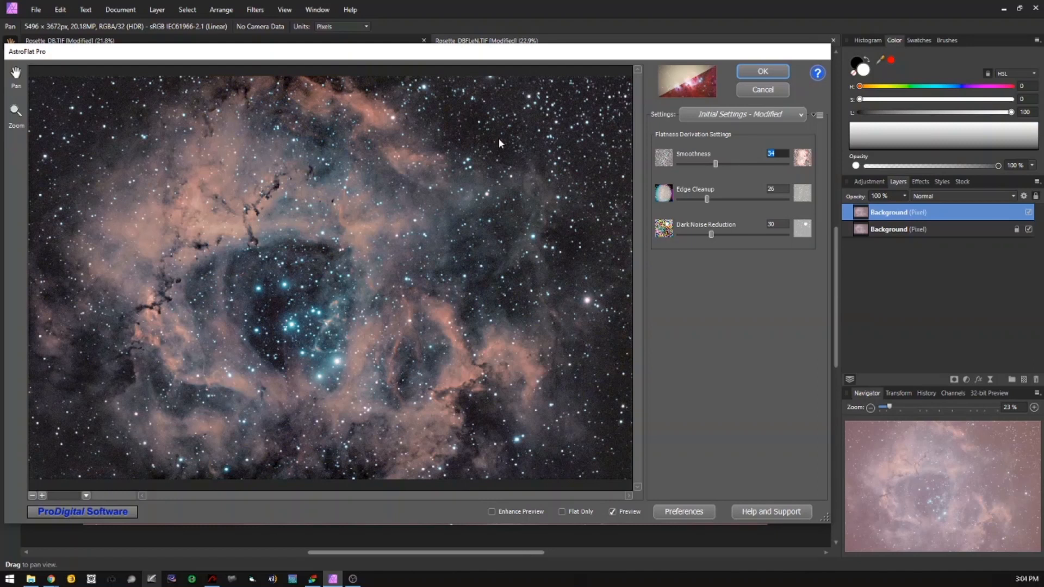
pyautogui.click(722, 114)
pyautogui.click(724, 130)
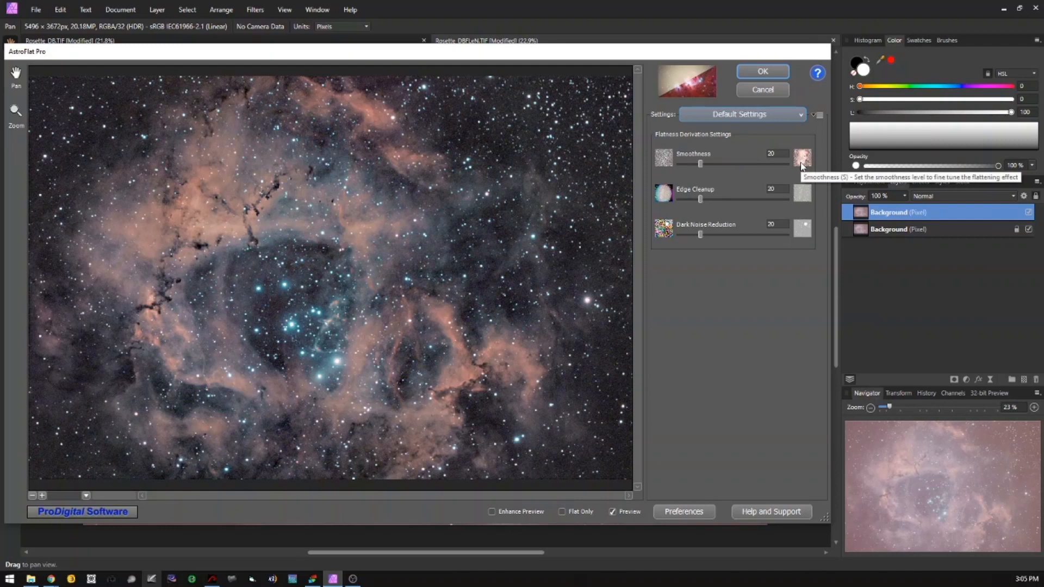
# Step: Try Smoothness at 0 and 100, settle it at 50, and set Edge Cleanup to 50
pyautogui.moveTo(701, 163); pyautogui.dragTo(673, 167)
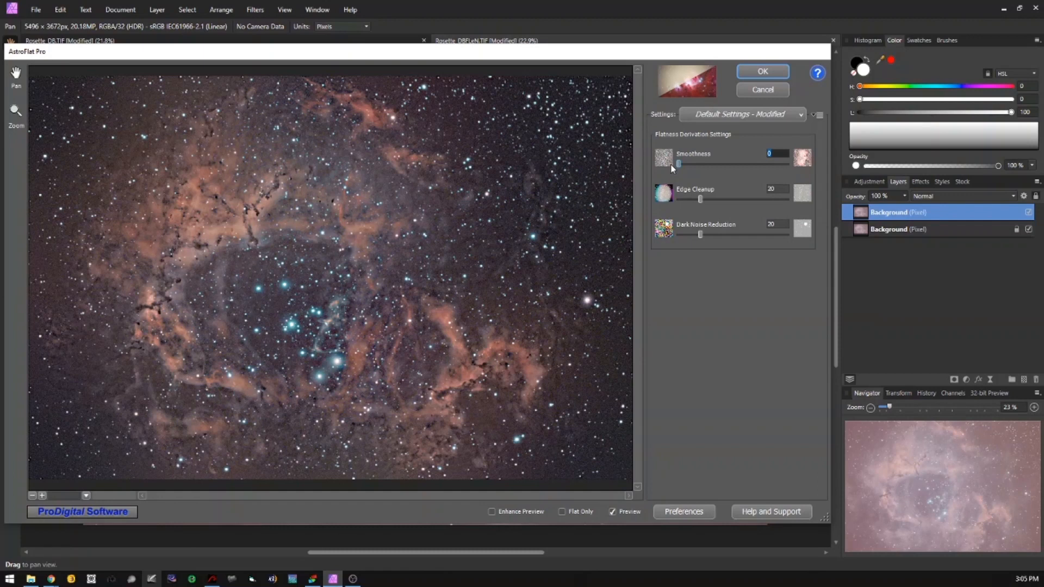
pyautogui.moveTo(680, 164); pyautogui.dragTo(776, 165)
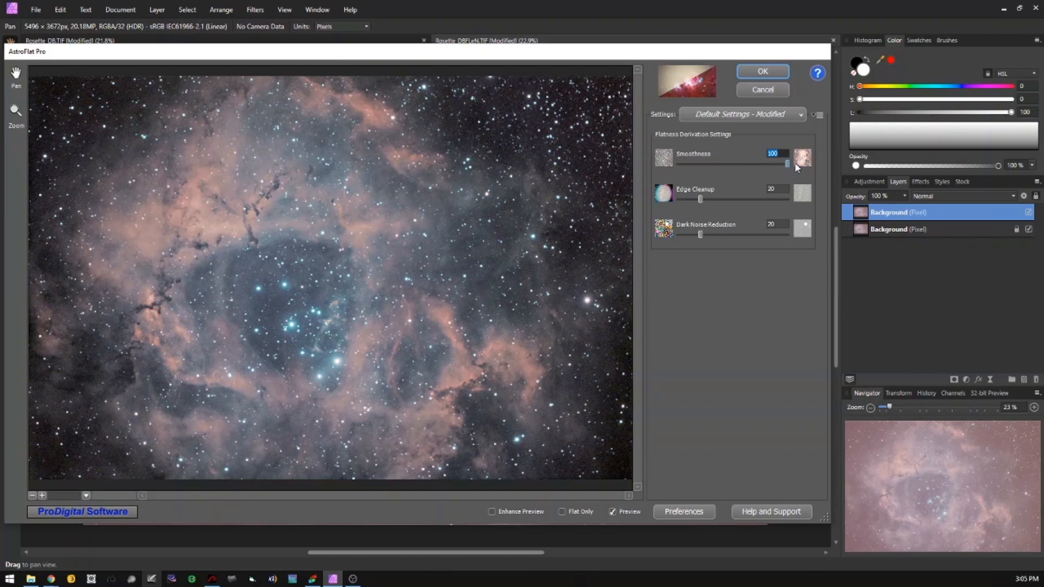
pyautogui.moveTo(788, 164); pyautogui.dragTo(734, 164)
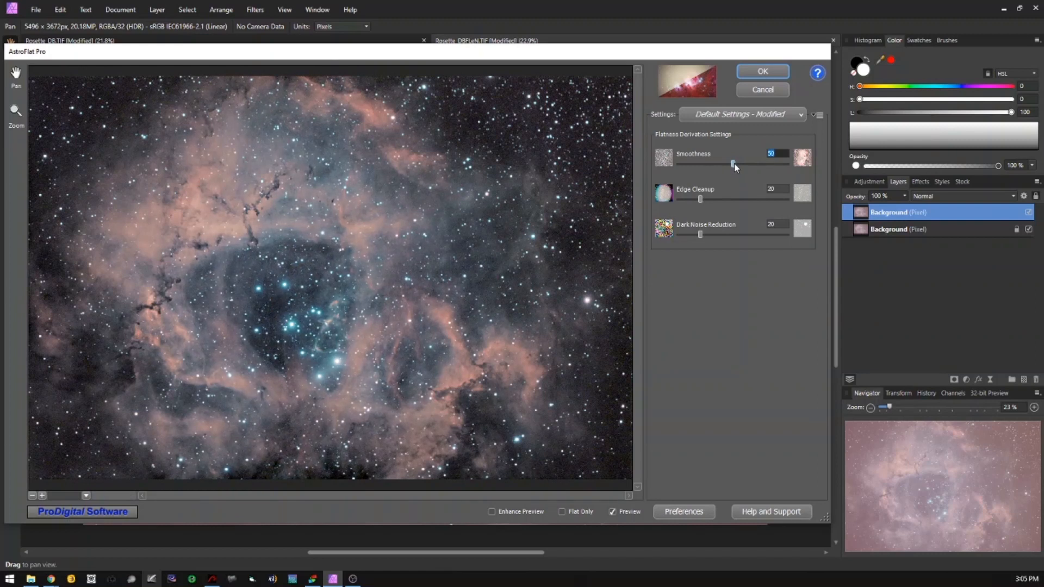
pyautogui.moveTo(700, 199); pyautogui.dragTo(736, 204)
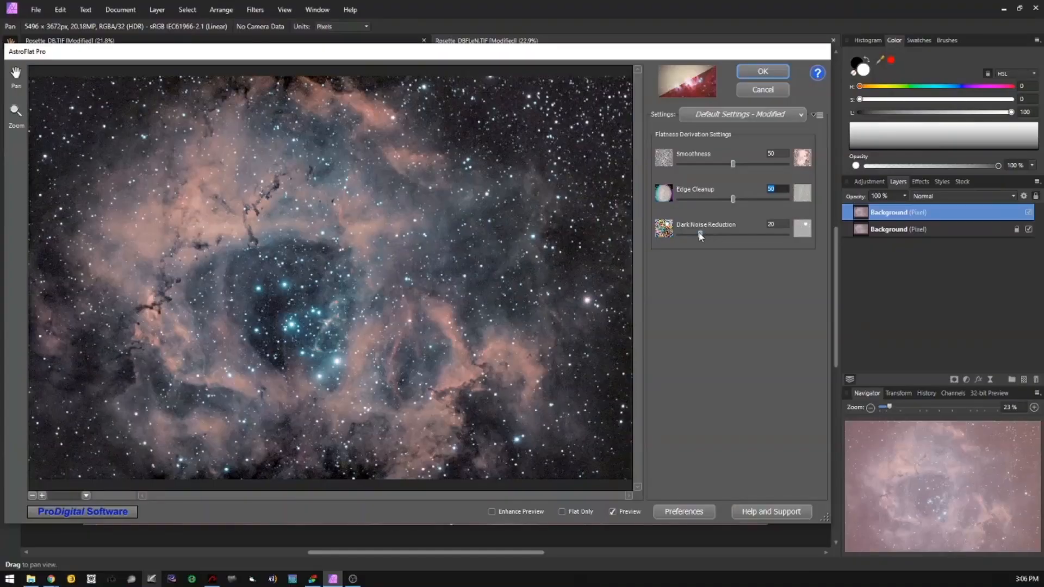
# Step: Test Dark Noise Reduction at 23 and 100 against the preview's fine detail, and set it to 31
pyautogui.moveTo(701, 236)
pyautogui.mouseDown()
pyautogui.moveTo(658, 237)
pyautogui.moveTo(815, 234)
pyautogui.moveTo(643, 241)
pyautogui.moveTo(696, 234)
pyautogui.mouseUp()
pyautogui.click(43, 496)
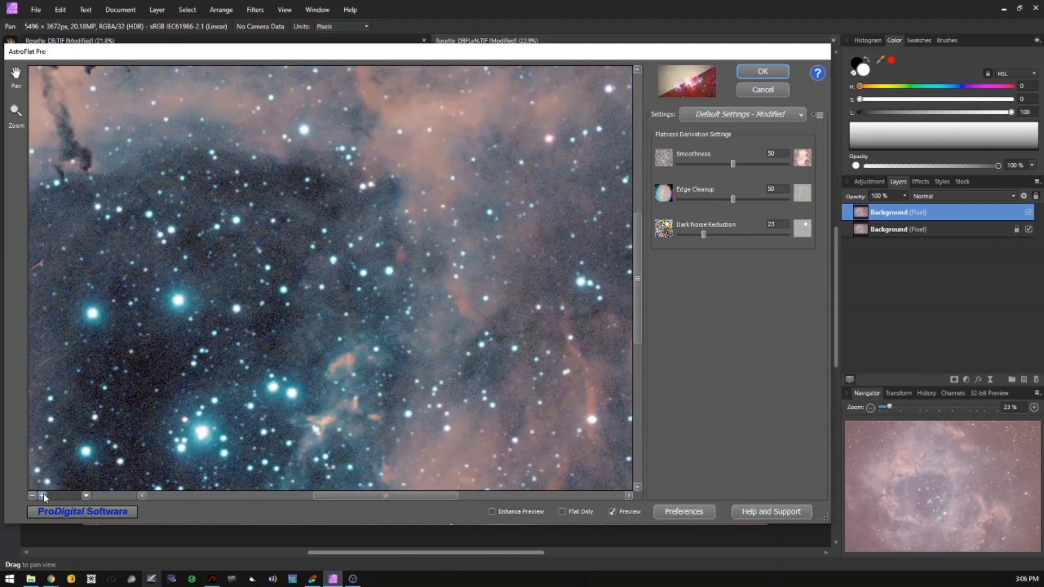
pyautogui.click(43, 496)
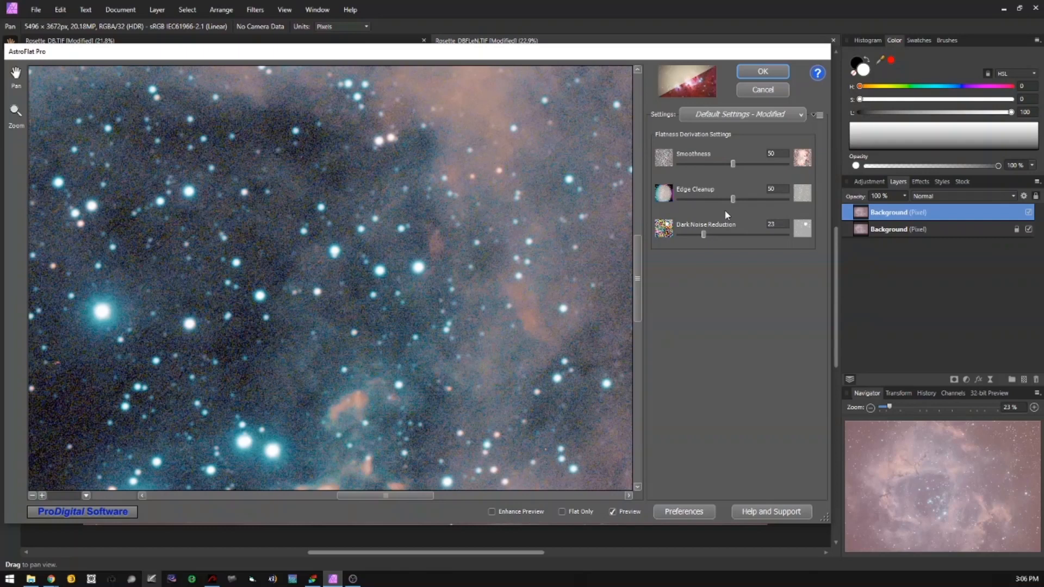
pyautogui.moveTo(703, 237); pyautogui.dragTo(803, 234)
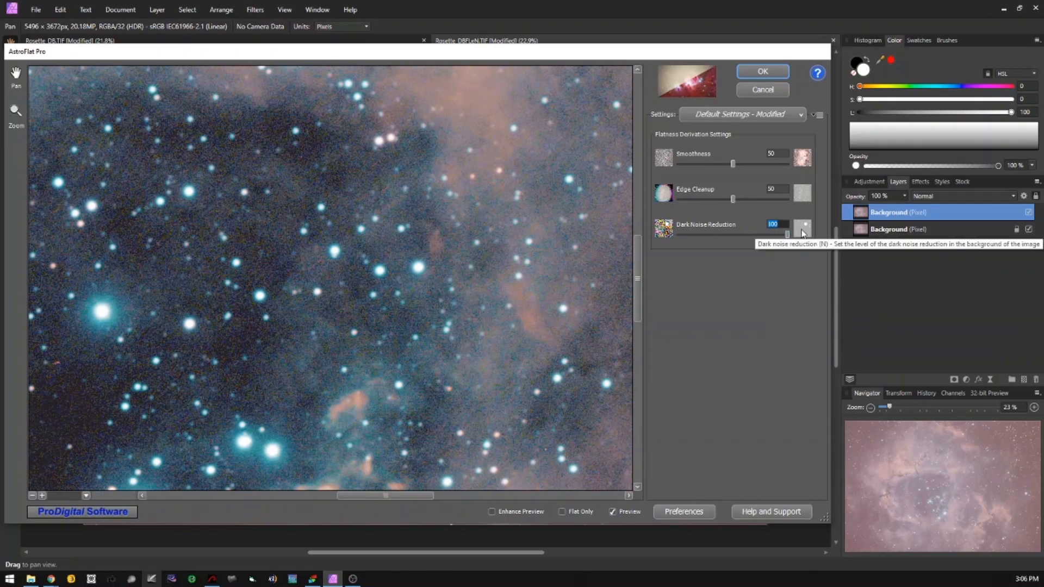
pyautogui.moveTo(788, 234); pyautogui.dragTo(713, 235)
pyautogui.moveTo(641, 273); pyautogui.dragTo(647, 98)
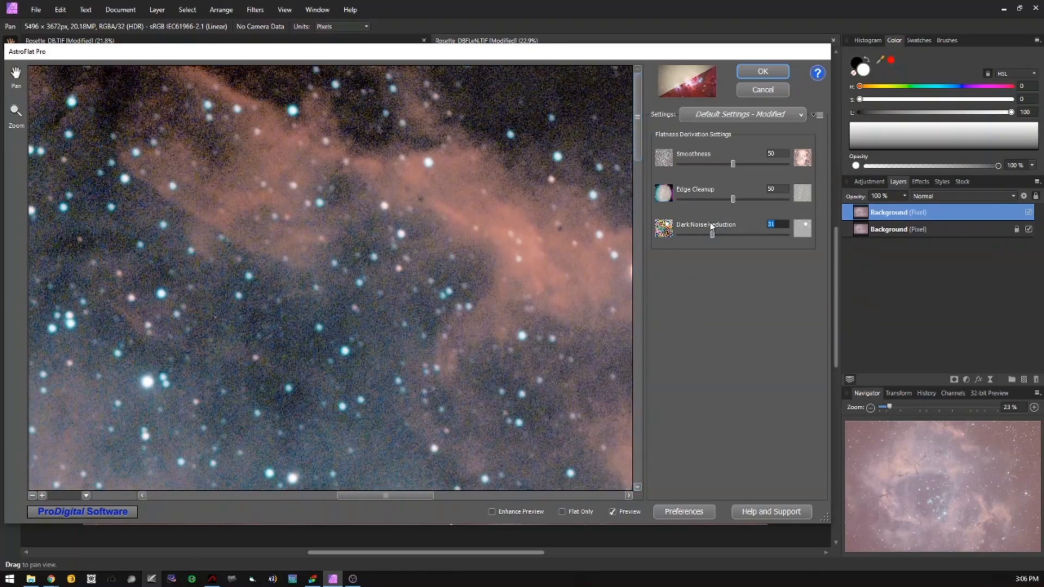
# Step: Set Dark Noise Reduction to 71 and apply the AstroFlat Pro filter to the duplicated layer
pyautogui.moveTo(712, 235); pyautogui.dragTo(765, 237)
pyautogui.moveTo(763, 237); pyautogui.dragTo(755, 237)
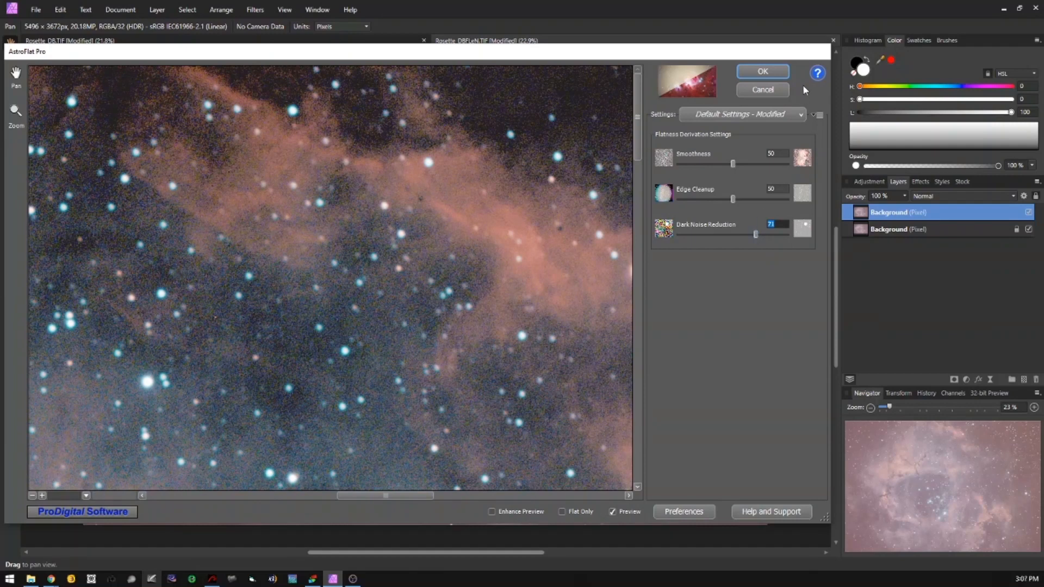
pyautogui.click(773, 75)
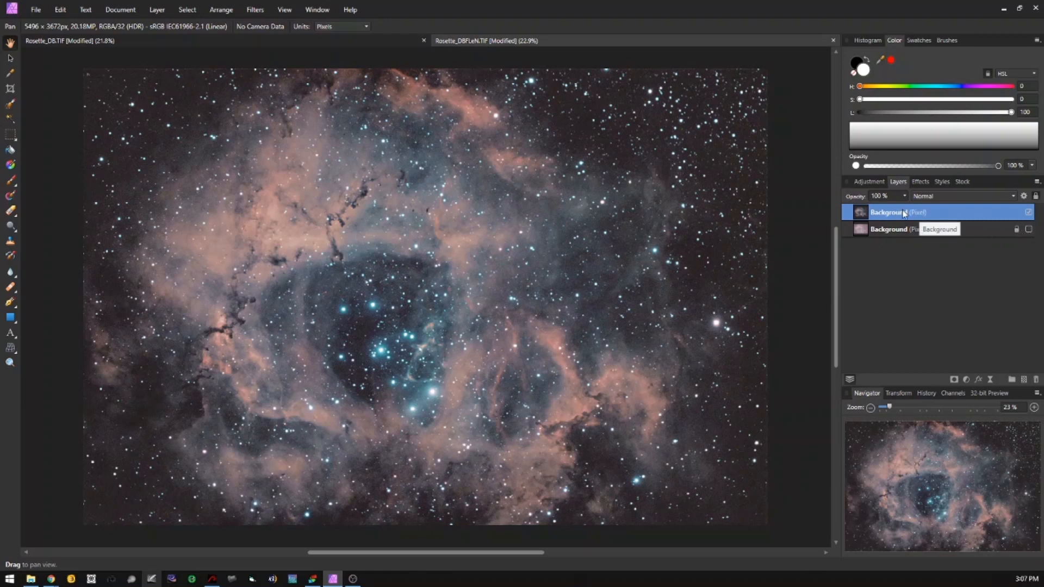
# Step: Add a Curves adjustment above the flattened layer, try pulling the master curve's midpoint down, and reset the curve
pyautogui.click(967, 380)
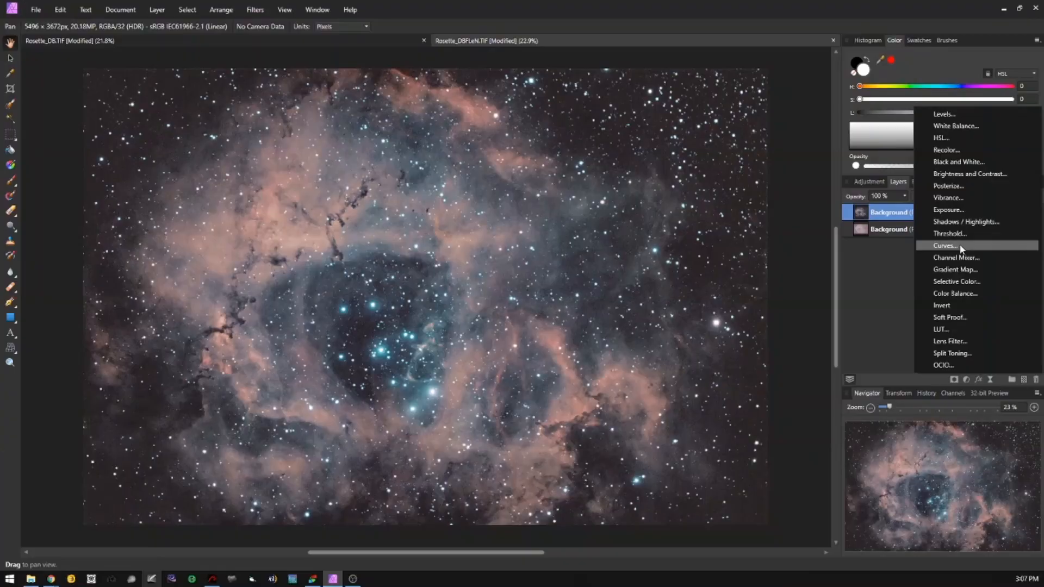
pyautogui.click(961, 248)
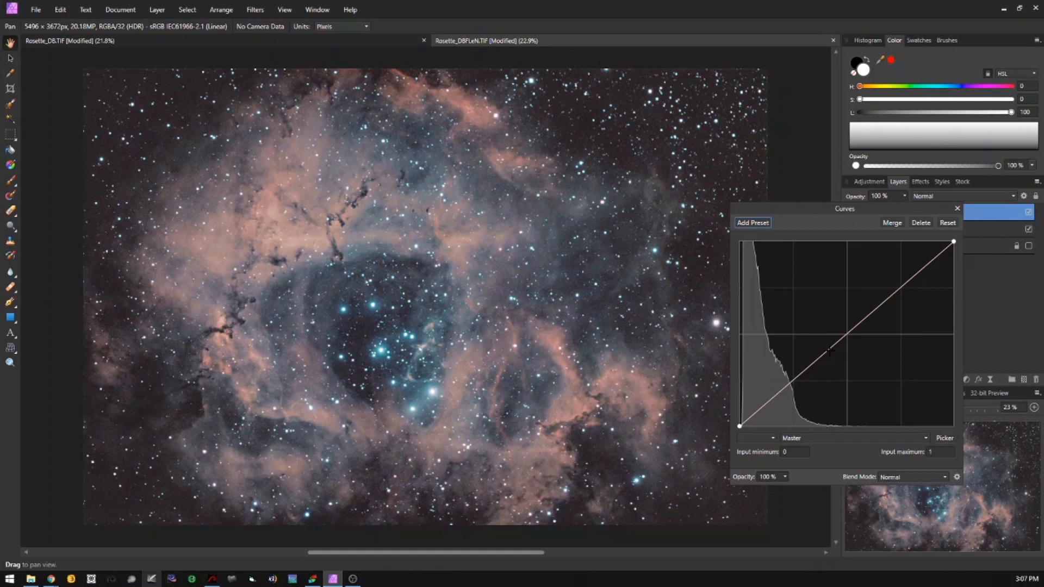
pyautogui.moveTo(844, 322); pyautogui.dragTo(848, 372)
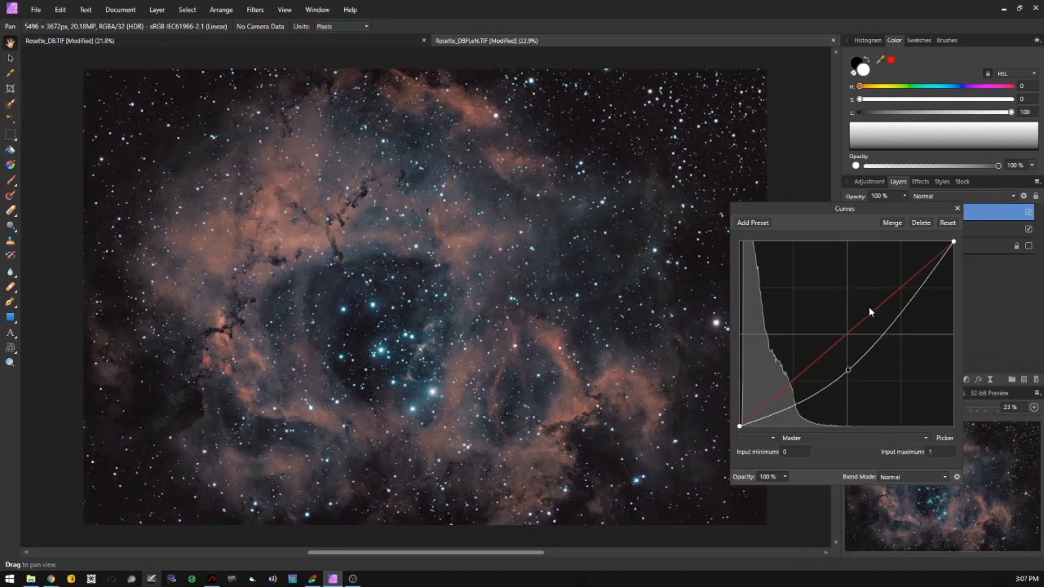
pyautogui.click(947, 223)
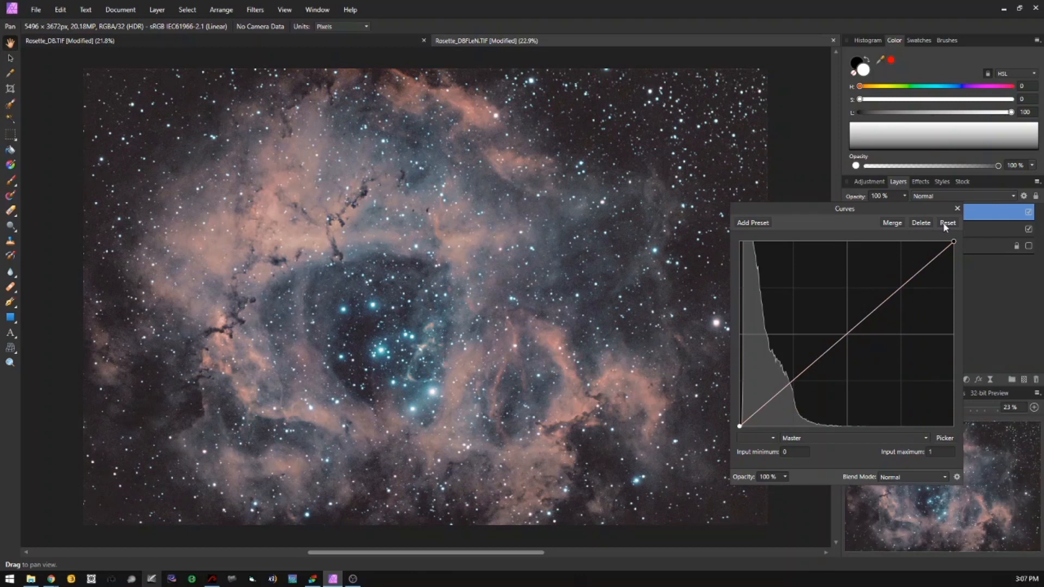
# Step: Lower the Green curve moderately by sampling the bluish-gray nebulosity above the nebula's core with the Curves picker
pyautogui.click(830, 436)
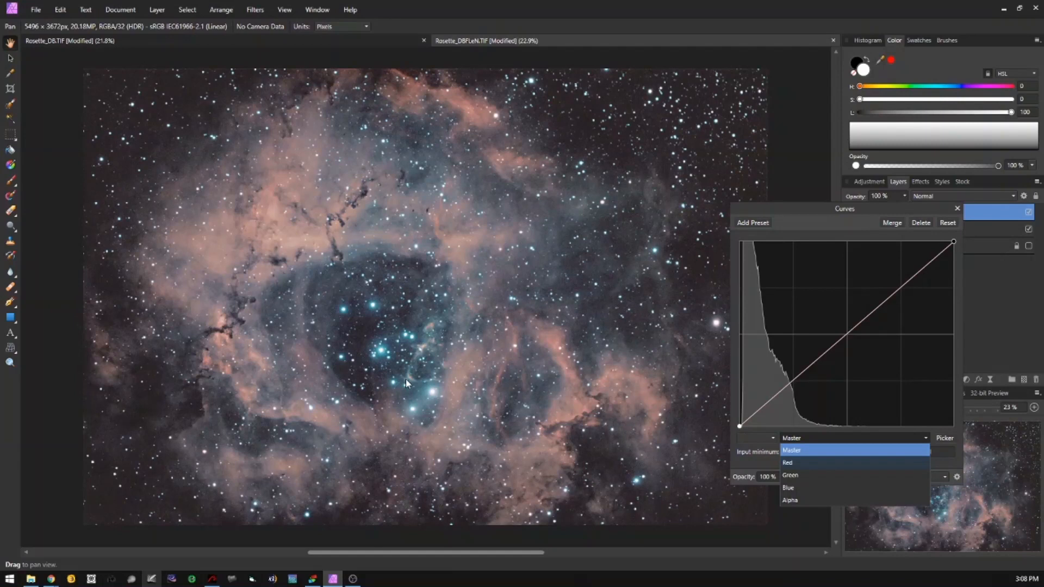
pyautogui.click(791, 476)
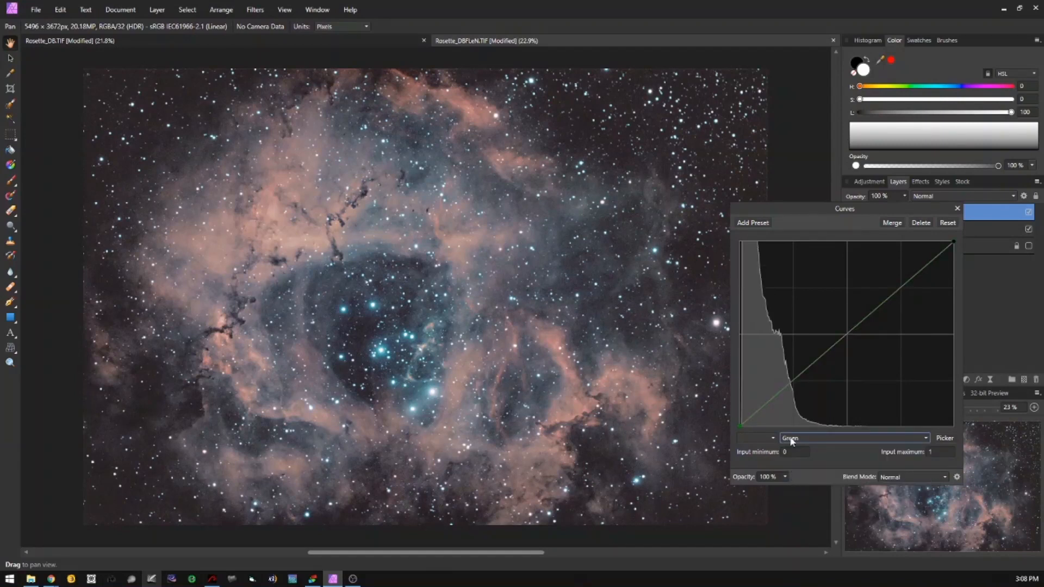
pyautogui.click(945, 439)
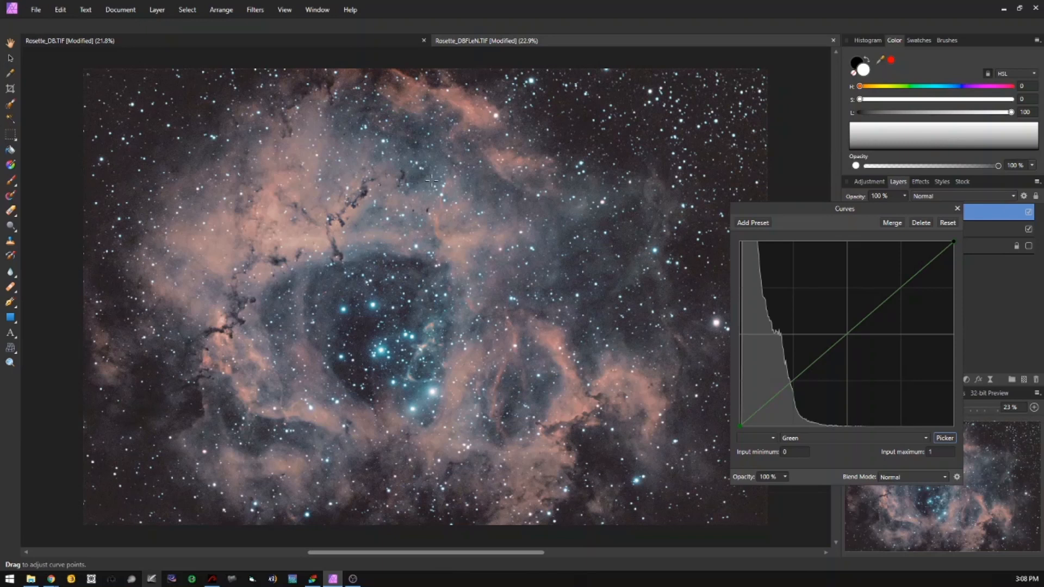
pyautogui.moveTo(432, 185); pyautogui.dragTo(432, 202)
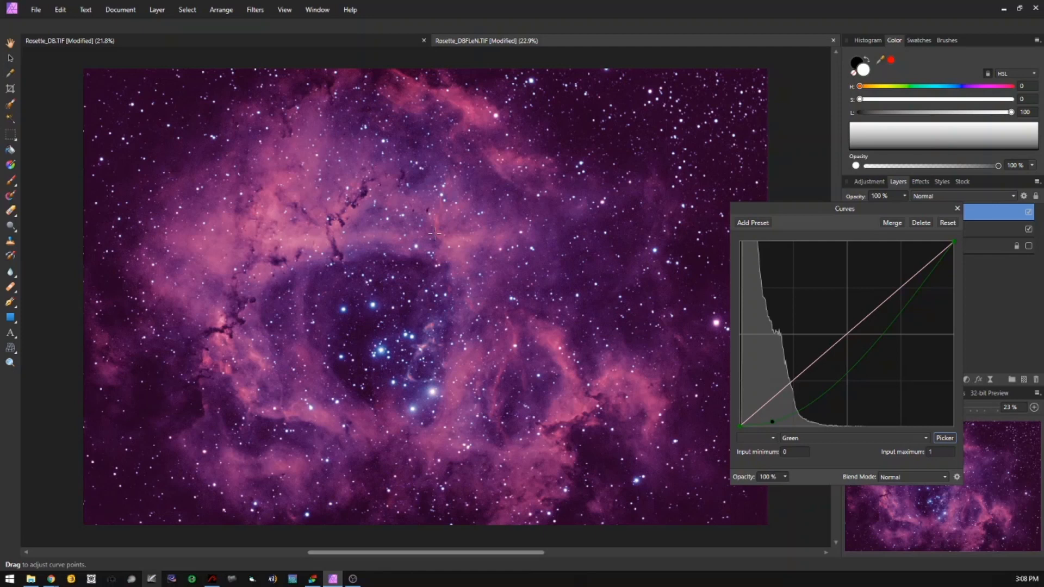
pyautogui.moveTo(434, 226); pyautogui.dragTo(433, 213)
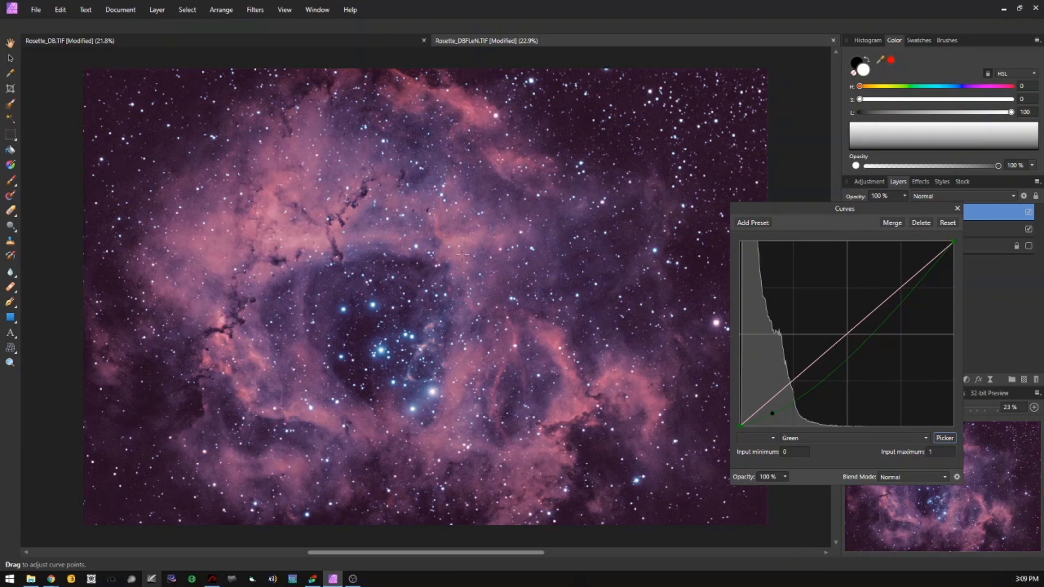
# Step: Lower the Blue curve to about match the Green curve, sampling the same nebulosity above the core with the picker
pyautogui.click(836, 438)
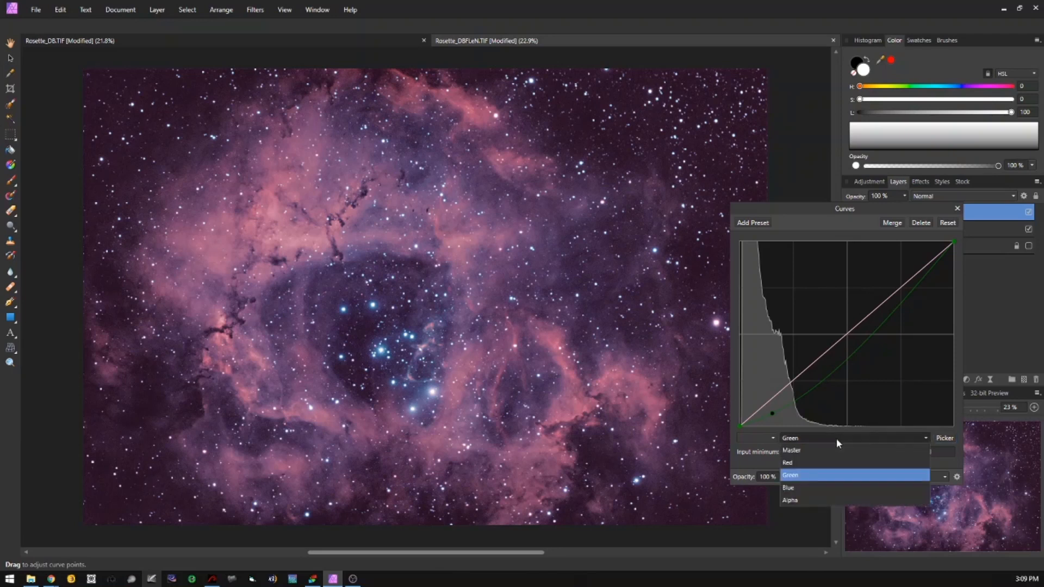
pyautogui.click(833, 487)
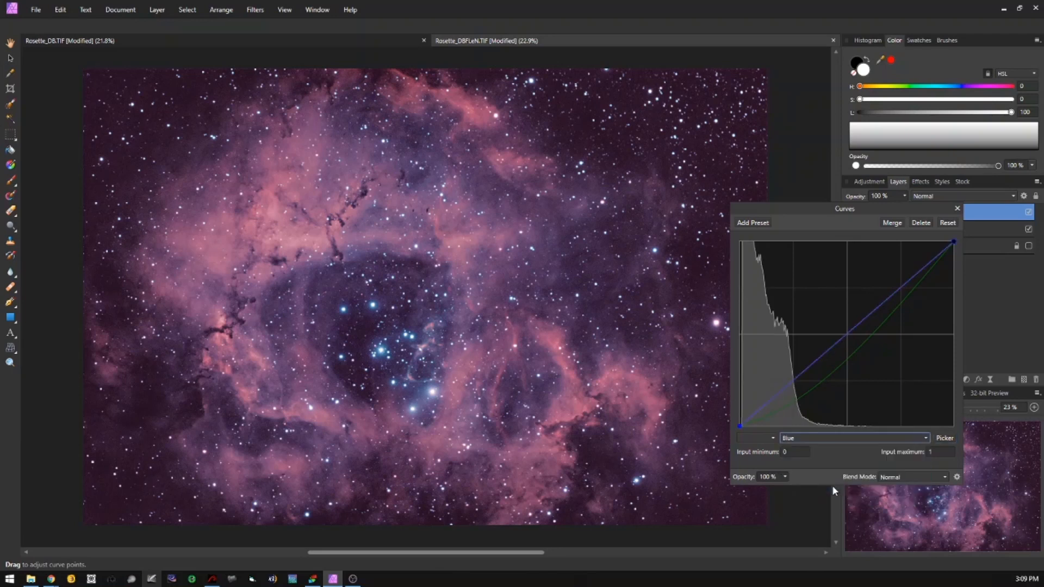
pyautogui.click(945, 439)
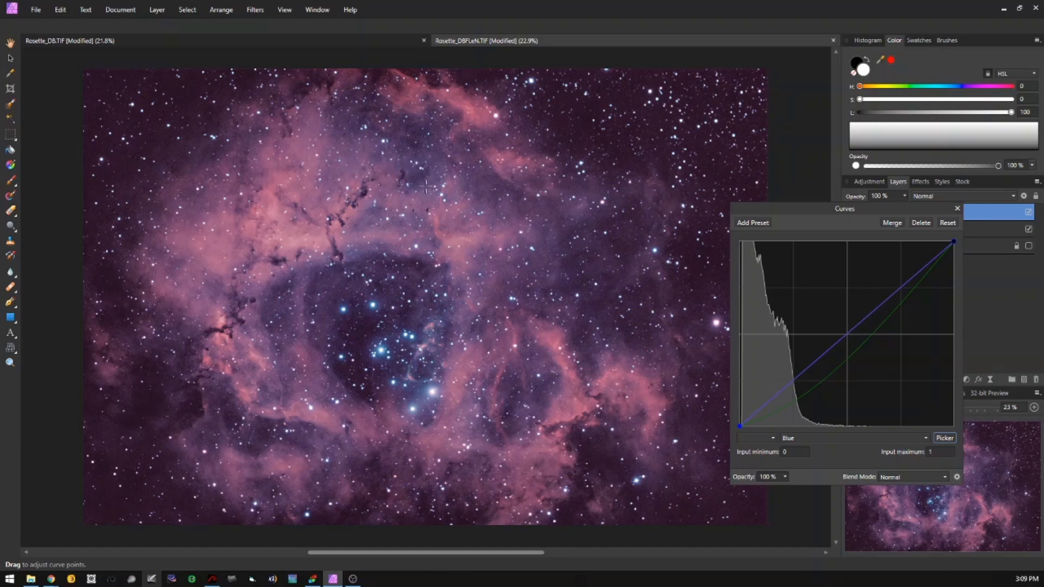
pyautogui.moveTo(427, 192); pyautogui.dragTo(427, 199)
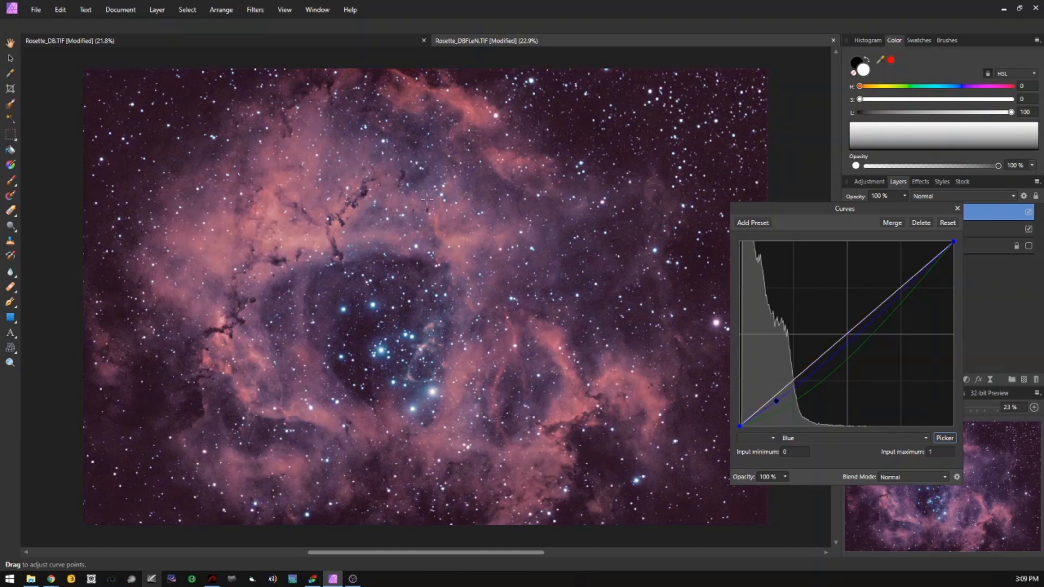
pyautogui.moveTo(427, 206); pyautogui.dragTo(430, 219)
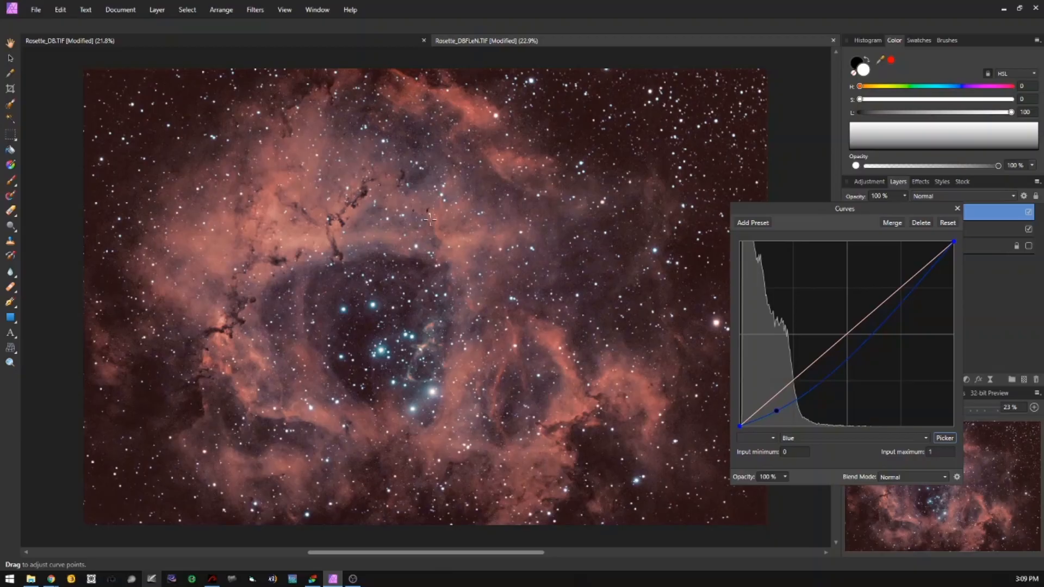
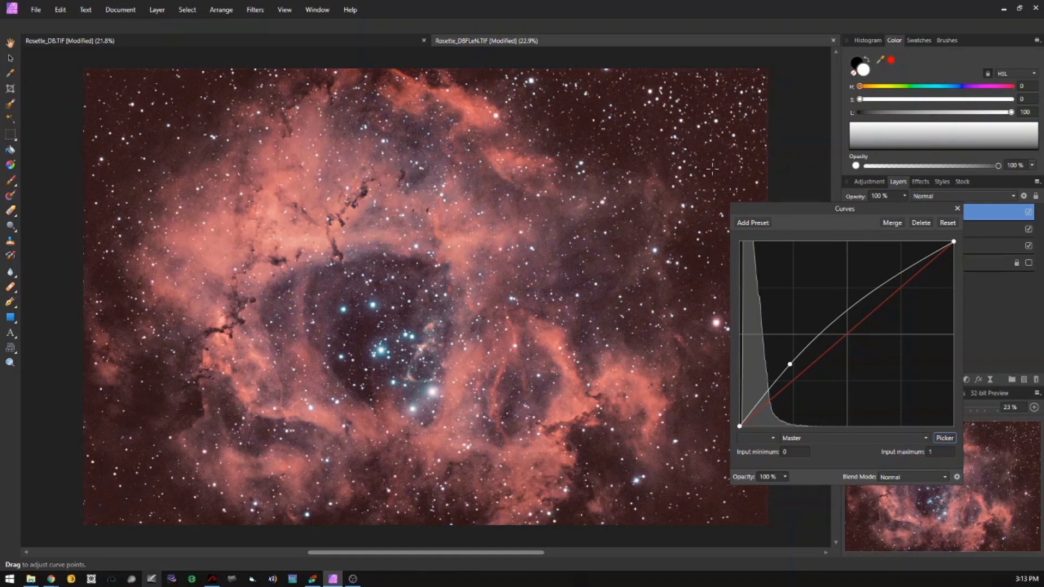
# Step: Darken the sky on the second Curves adjustment's master curve by sampling the dark background, and close its settings
pyautogui.moveTo(713, 172); pyautogui.dragTo(712, 176)
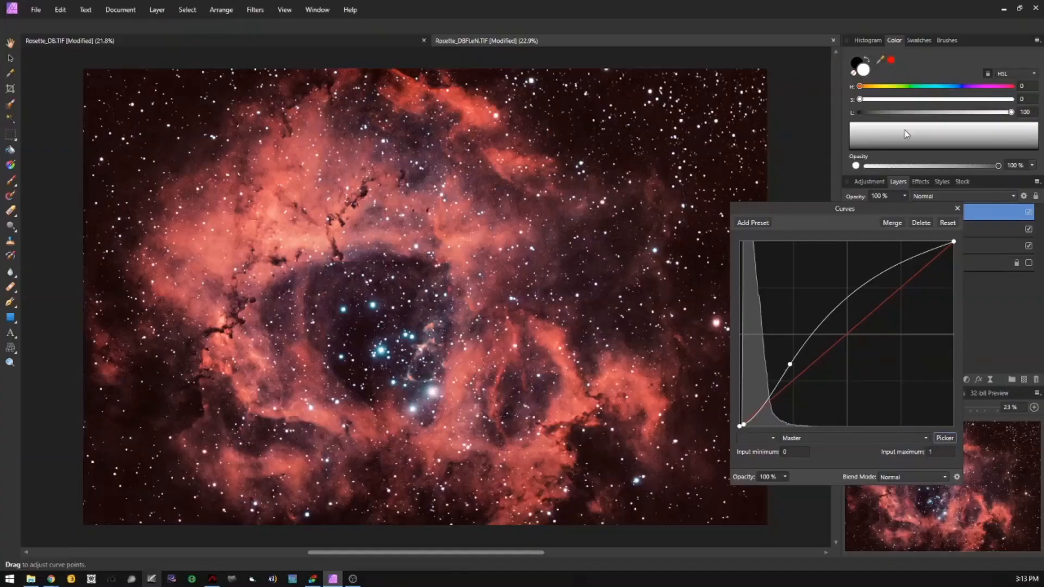
pyautogui.click(957, 209)
# Step: Hide the second Curves adjustment and try a Brightness / Contrast adjustment with Brightness 12% and Contrast slightly above 25%
pyautogui.click(1028, 213)
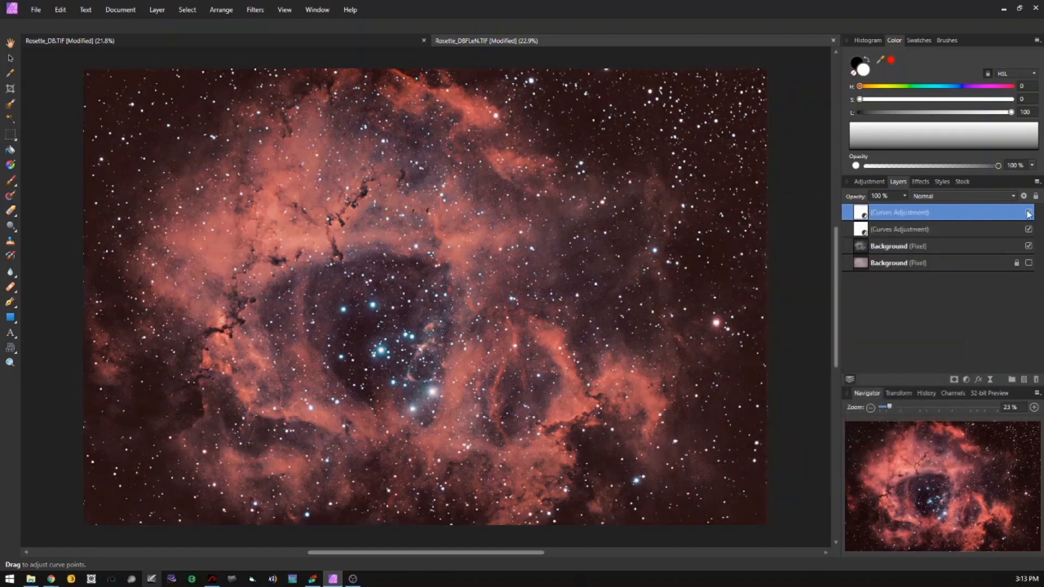
pyautogui.click(967, 380)
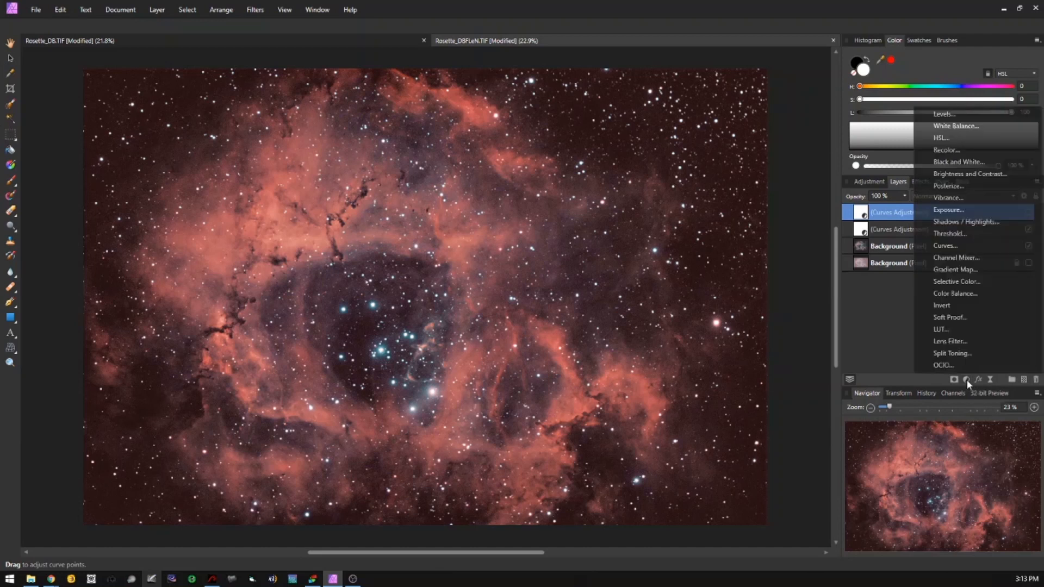
pyautogui.click(955, 175)
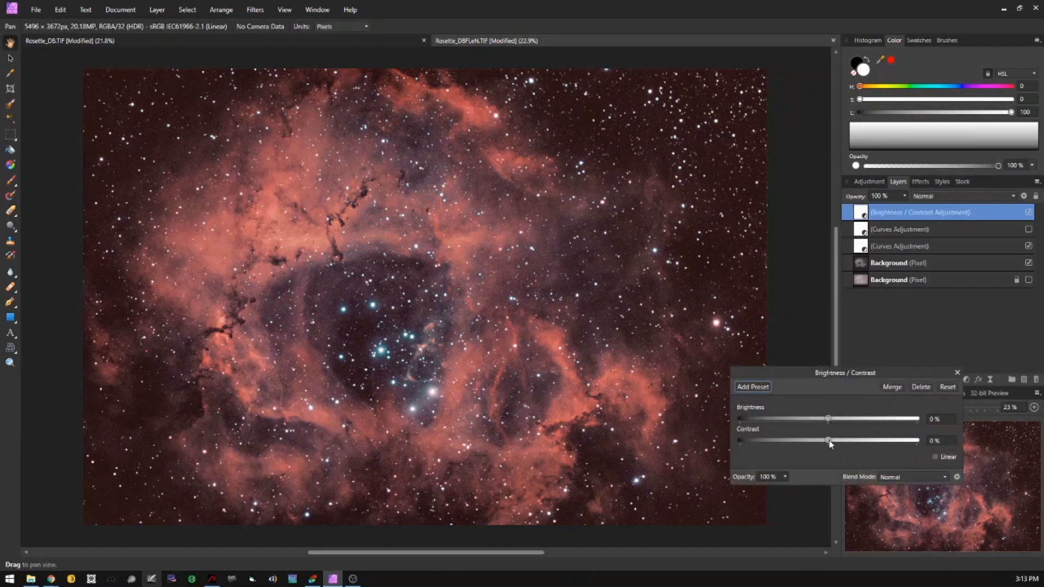
pyautogui.moveTo(829, 443); pyautogui.dragTo(853, 445)
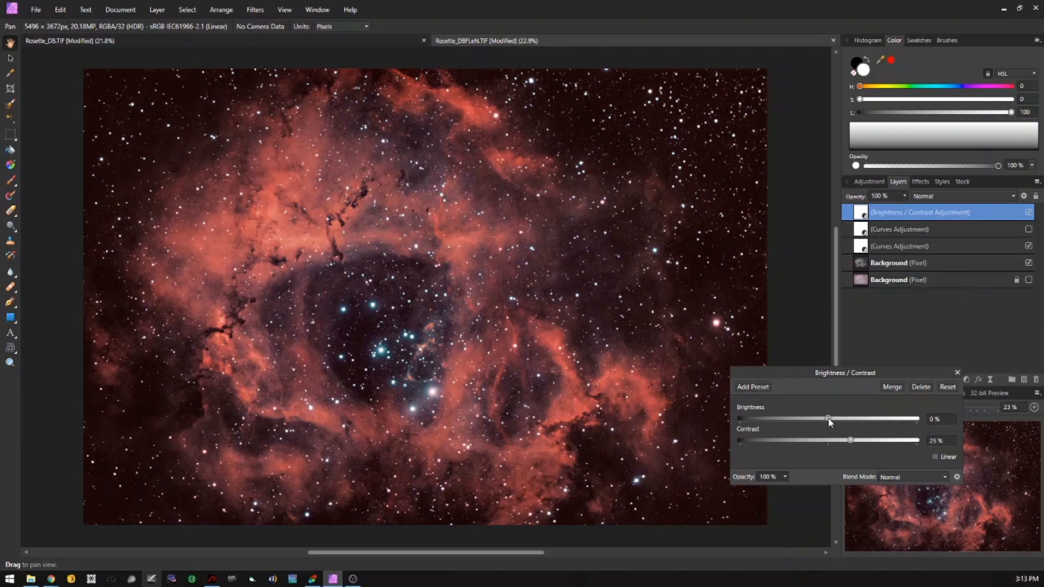
pyautogui.moveTo(830, 422); pyautogui.dragTo(842, 423)
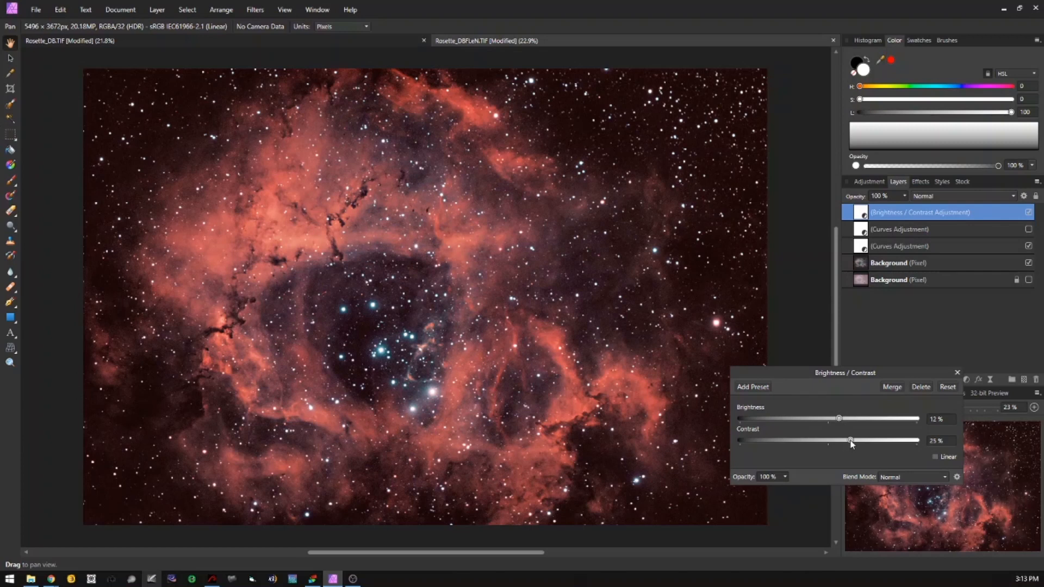
pyautogui.moveTo(852, 443); pyautogui.dragTo(854, 445)
pyautogui.click(957, 373)
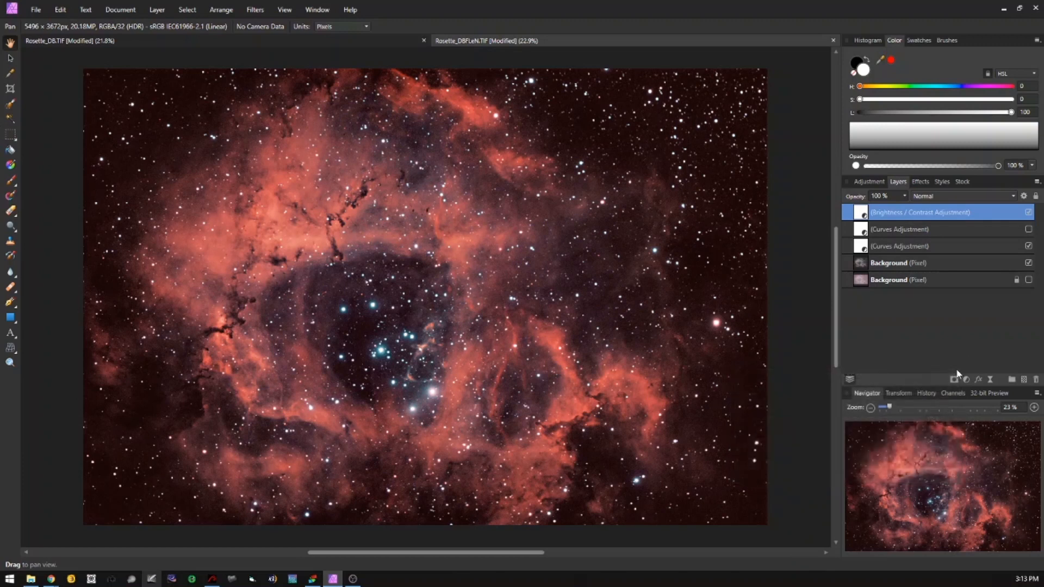
# Step: Compare the second Curves and Brightness / Contrast adjustments by toggling their visibility, keep Curves visible, and delete the Brightness / Contrast layer
pyautogui.click(1029, 213)
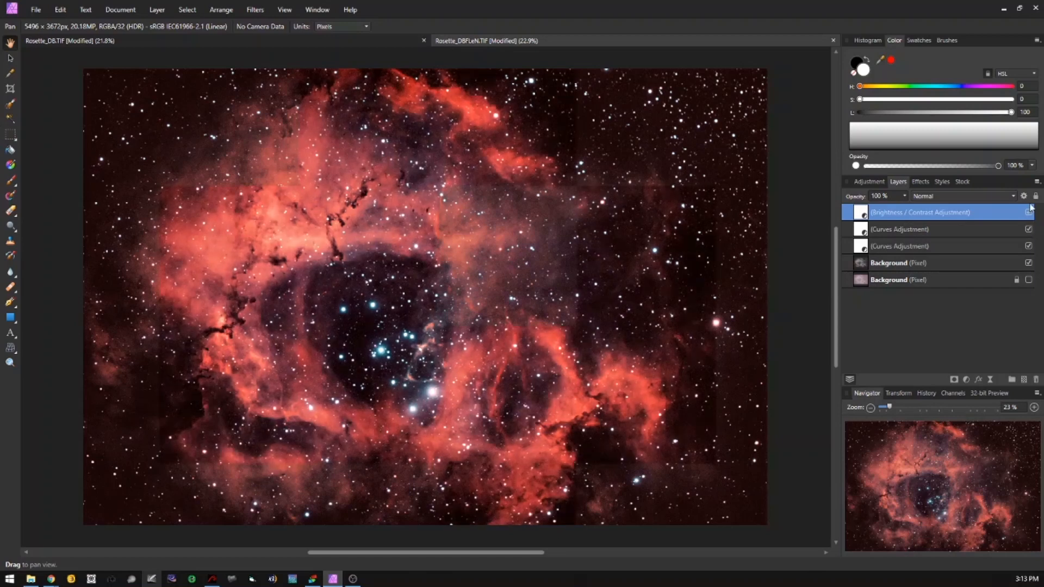
pyautogui.click(1029, 213)
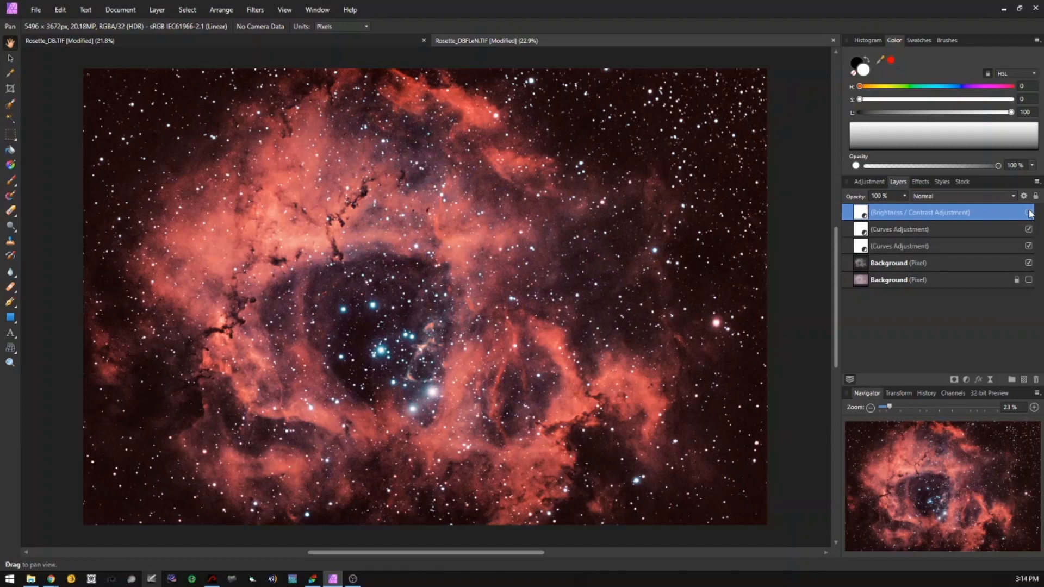
pyautogui.click(1030, 212)
pyautogui.click(1029, 230)
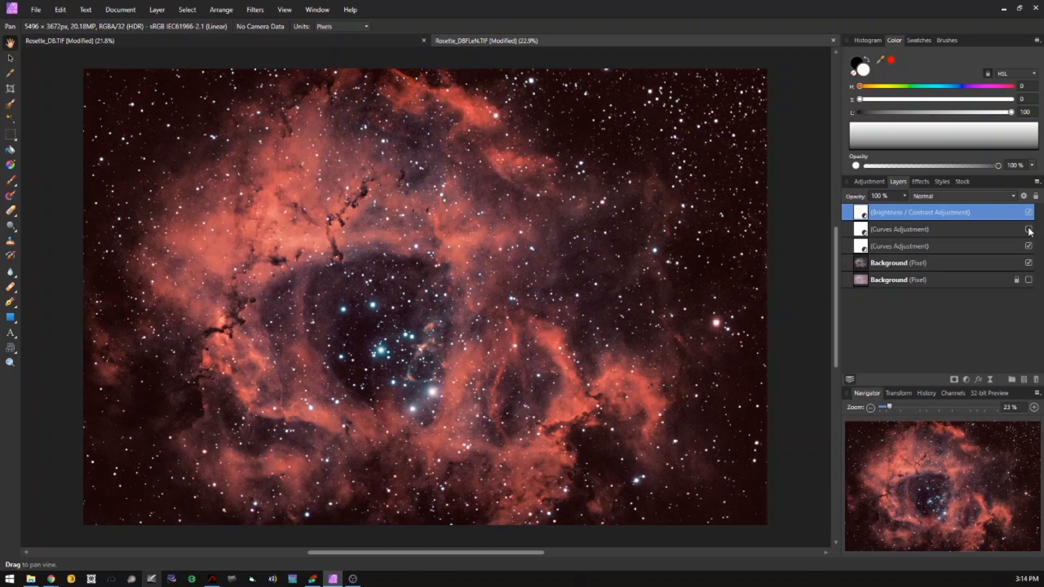
pyautogui.click(1029, 230)
pyautogui.click(1031, 230)
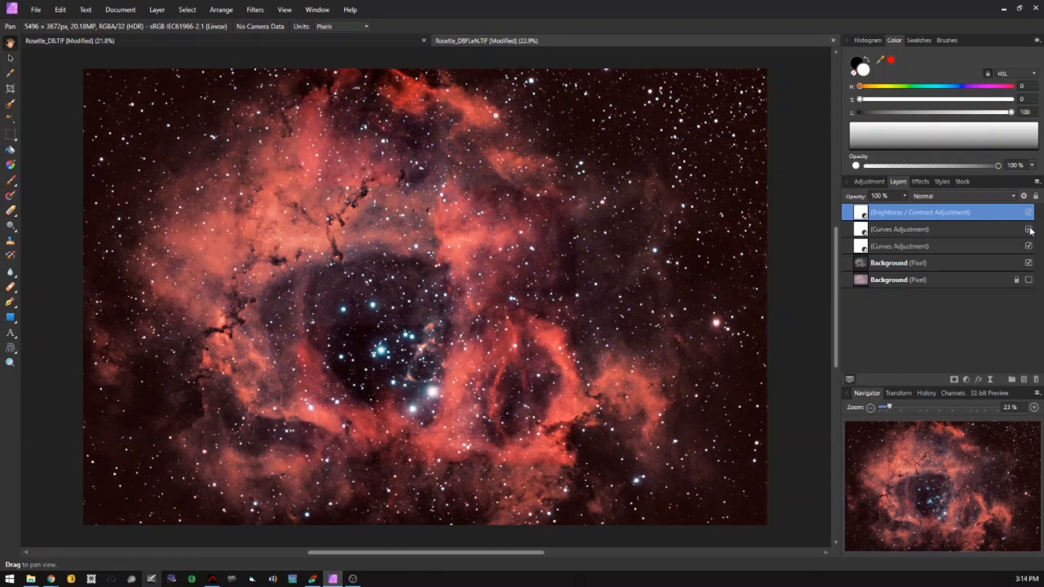
pyautogui.click(1029, 213)
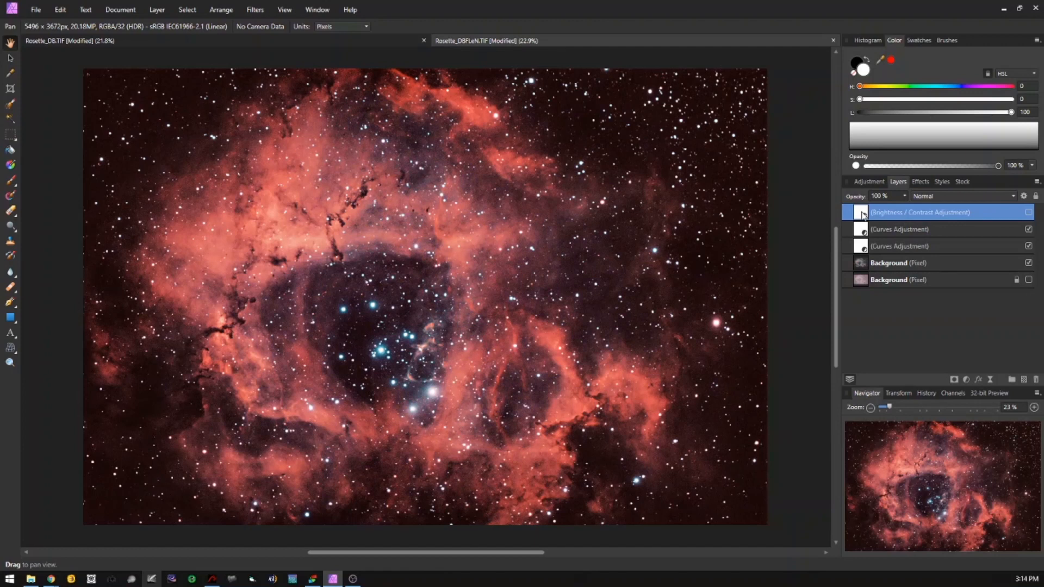
pyautogui.press('Delete')
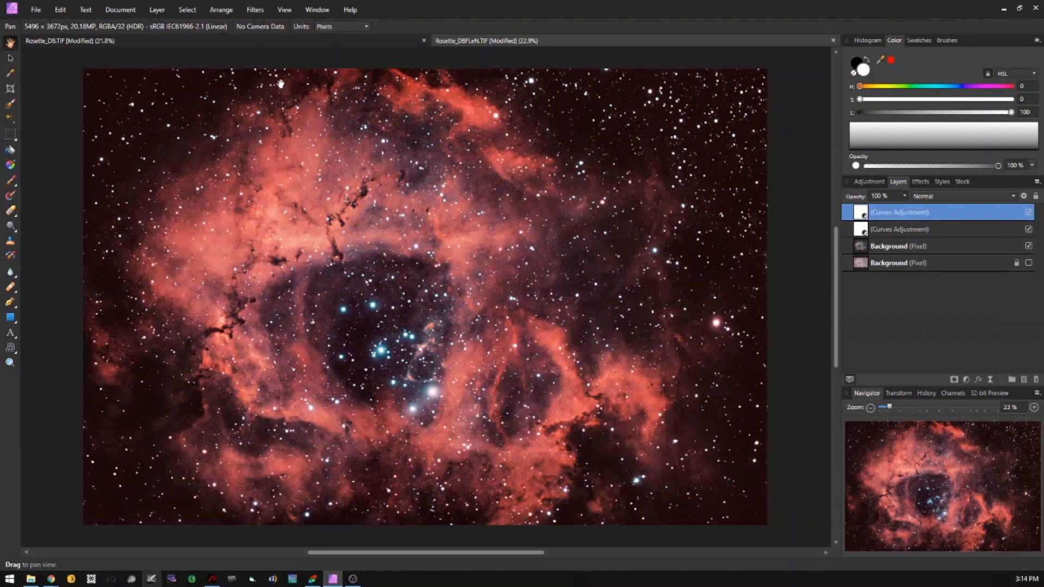
# Step: View the processed image in Rosette_DB.TIF for comparison and return to Rosette_DBFLeN.TIF
pyautogui.click(266, 41)
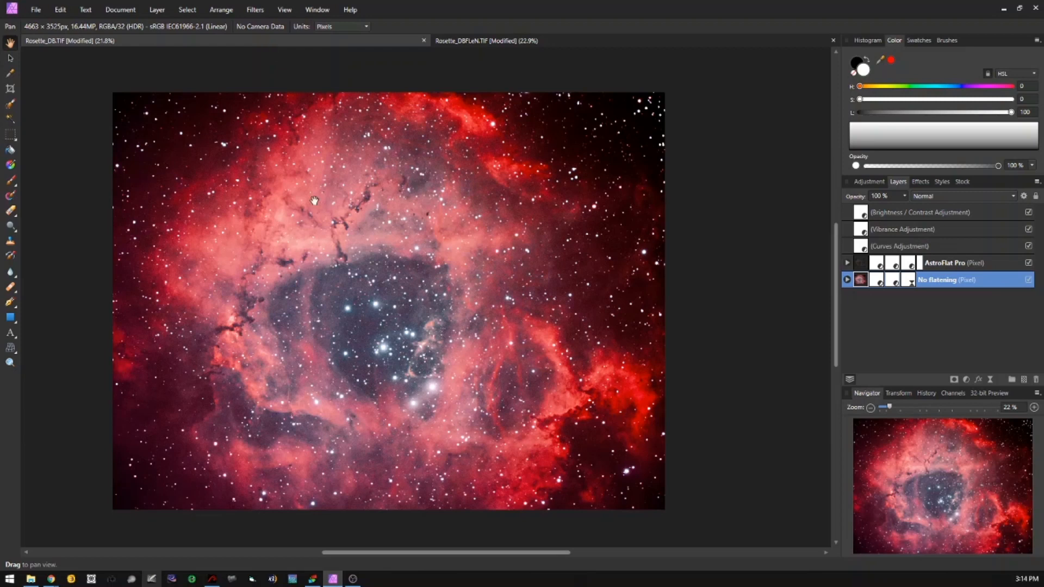
pyautogui.click(498, 44)
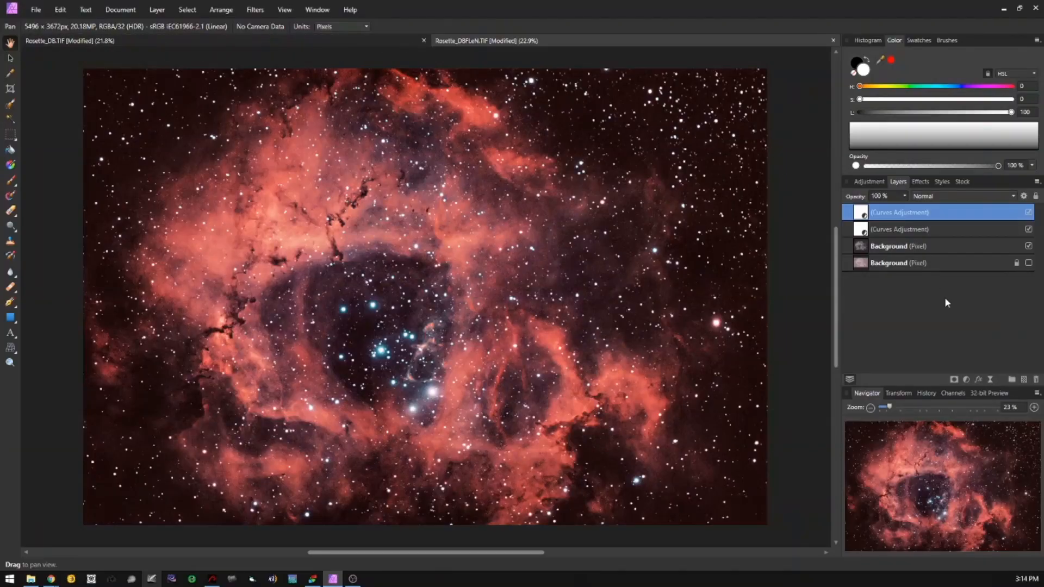
# Step: Add a Vibrance adjustment on top, test Vibrance at its maximum and bring it back near zero, and raise Saturation slightly
pyautogui.click(967, 379)
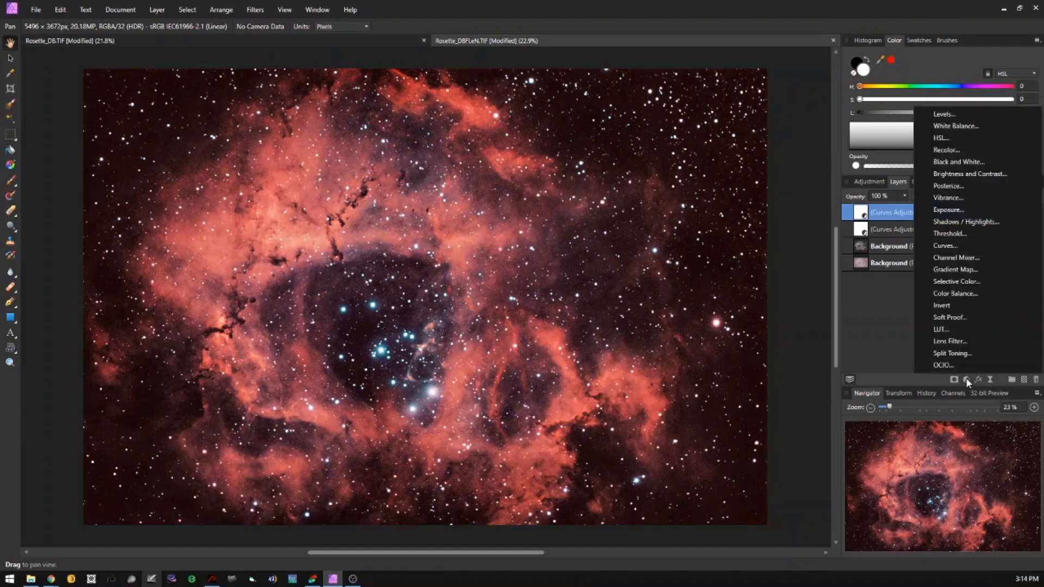
pyautogui.click(960, 198)
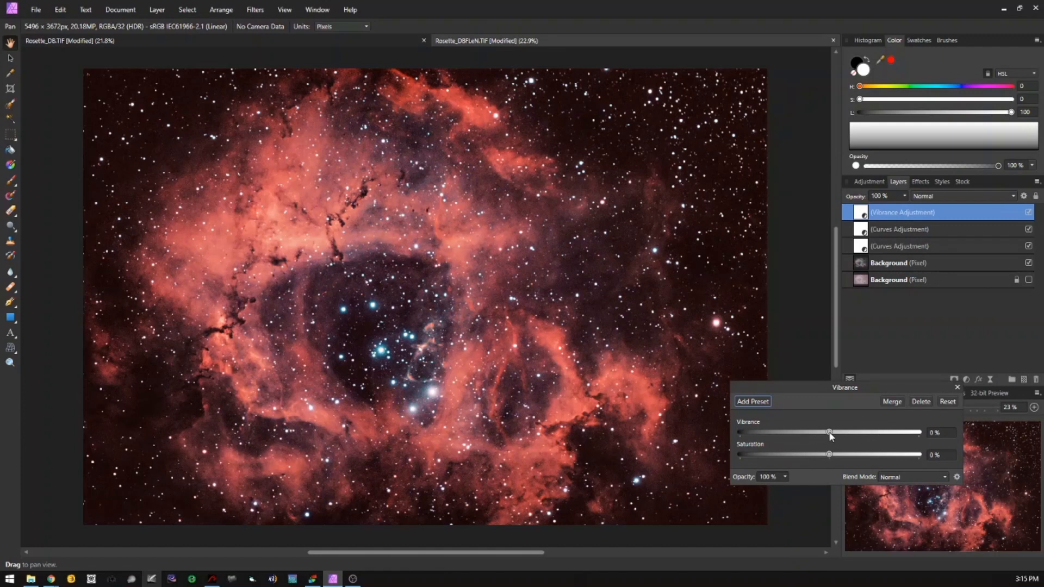
pyautogui.moveTo(831, 435); pyautogui.dragTo(931, 434)
pyautogui.moveTo(932, 434); pyautogui.dragTo(831, 433)
pyautogui.moveTo(830, 458); pyautogui.dragTo(848, 459)
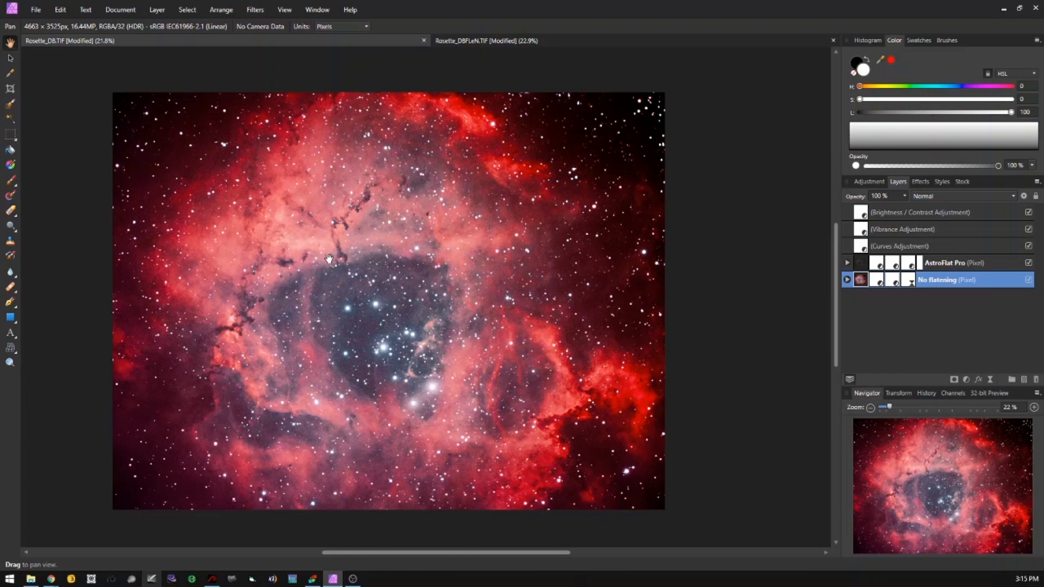
# Step: Return to Rosette_DBFLeN.TIF and nest both Curves adjustments and the Vibrance adjustment inside the upper Background pixel layer
pyautogui.click(598, 44)
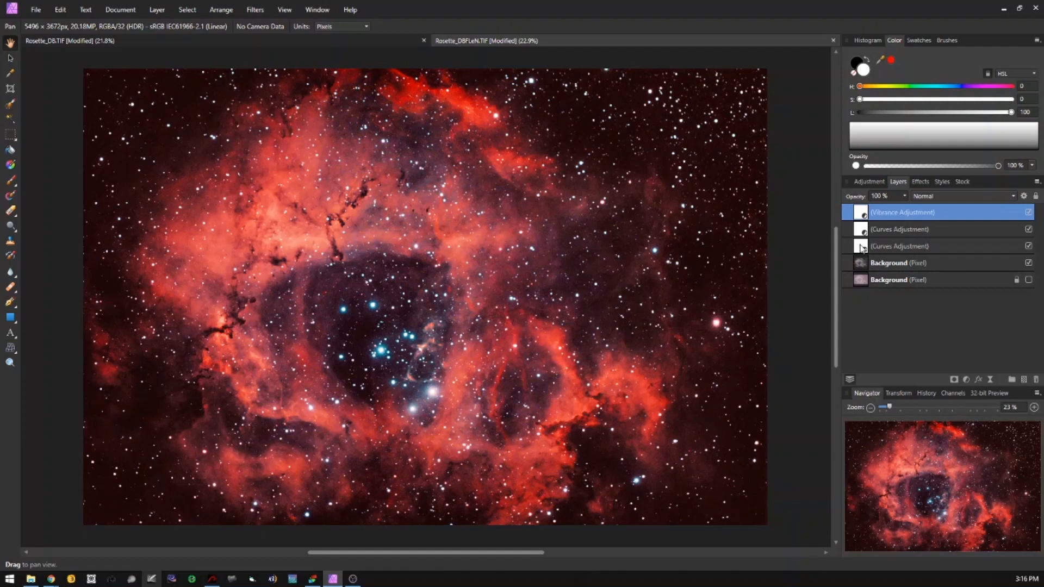
pyautogui.moveTo(863, 249); pyautogui.dragTo(869, 268)
pyautogui.moveTo(867, 261); pyautogui.dragTo(867, 262)
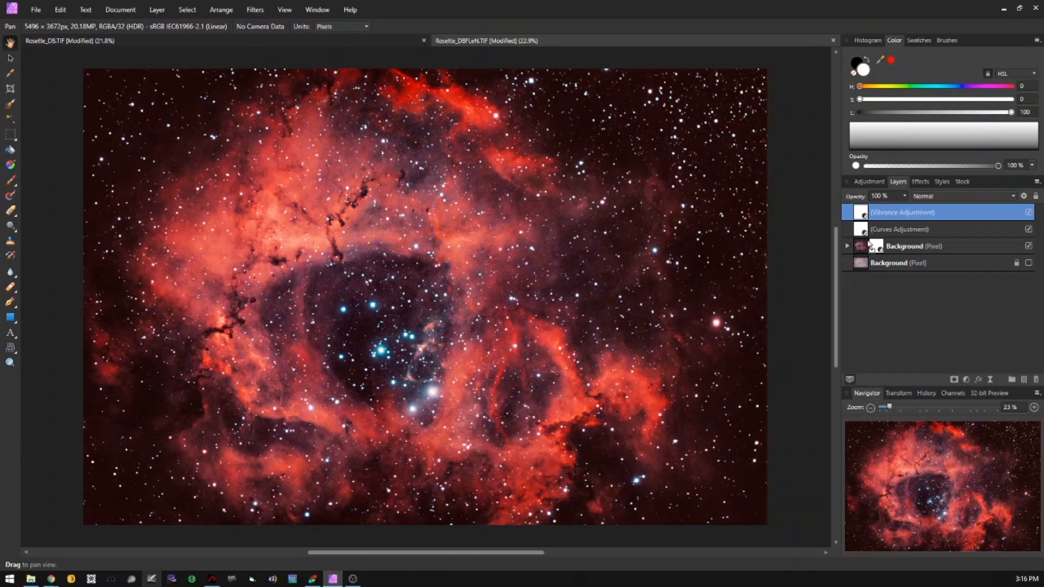
pyautogui.hotkey('ctrl', 'z')
pyautogui.moveTo(869, 250); pyautogui.dragTo(867, 248)
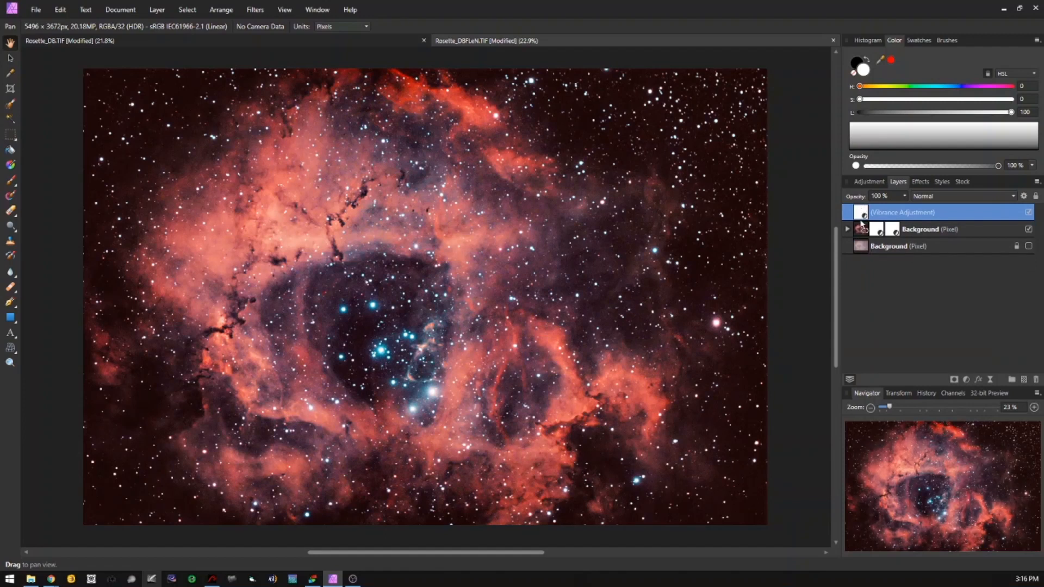
pyautogui.moveTo(869, 234); pyautogui.dragTo(870, 232)
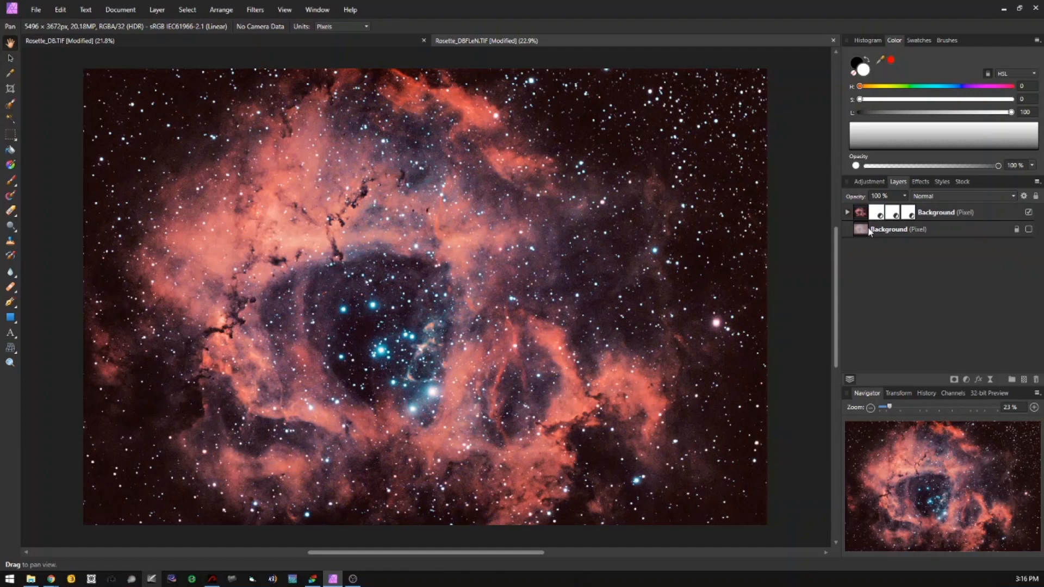
# Step: Expand the upper Background layer, check its first nested Curves adjustment, and rename that adjustment "Chroma"
pyautogui.click(848, 212)
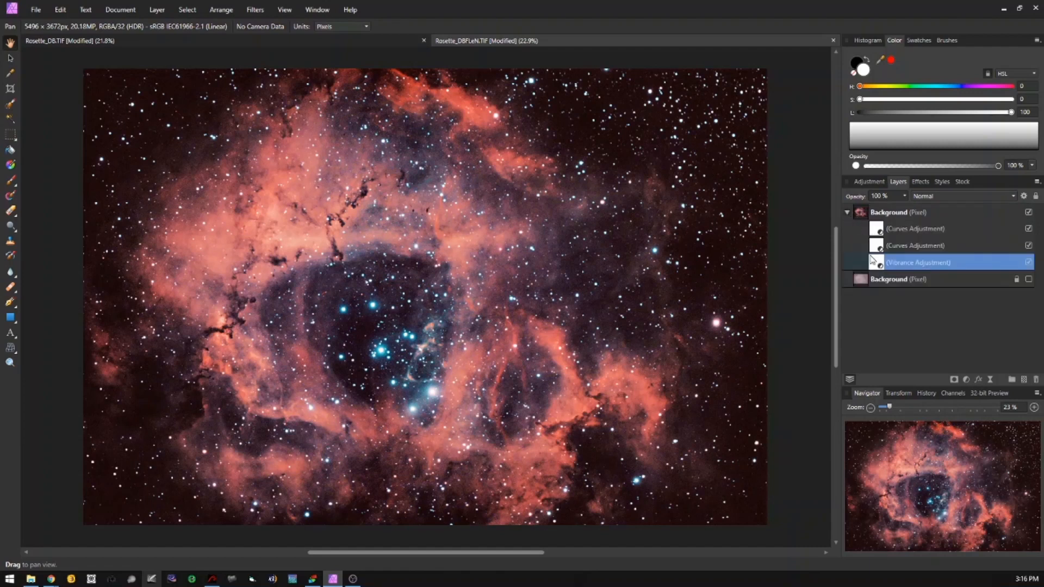
pyautogui.keyDown('shift'); pyautogui.click(902, 229); pyautogui.keyUp('shift')
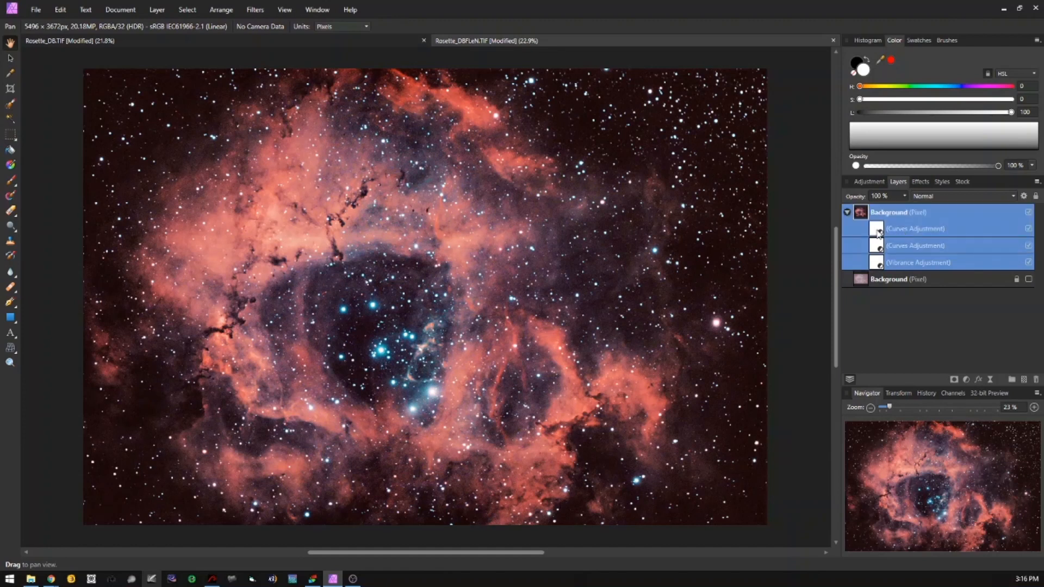
pyautogui.doubleClick(877, 231)
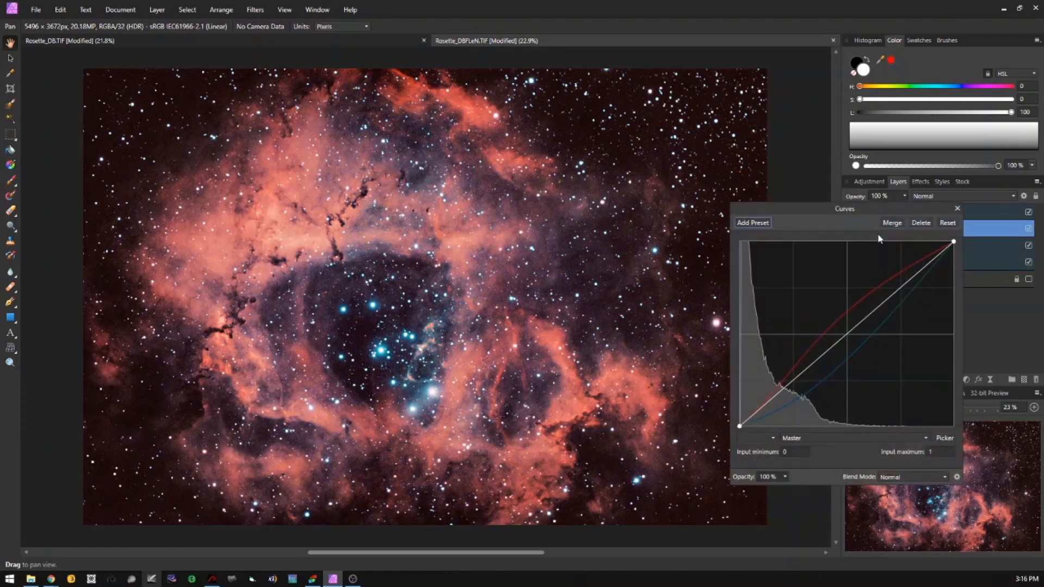
pyautogui.click(958, 210)
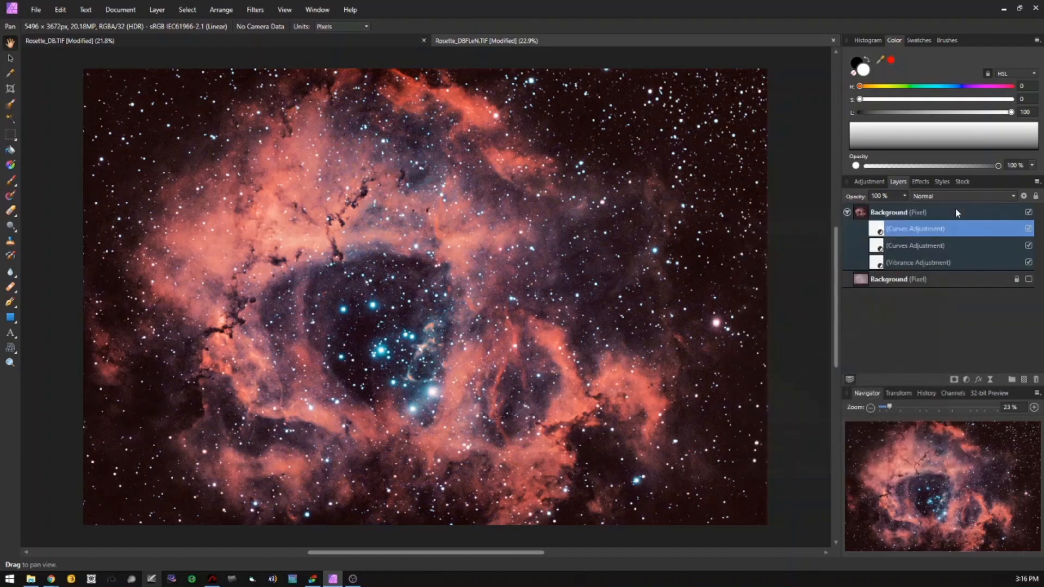
pyautogui.doubleClick(904, 228)
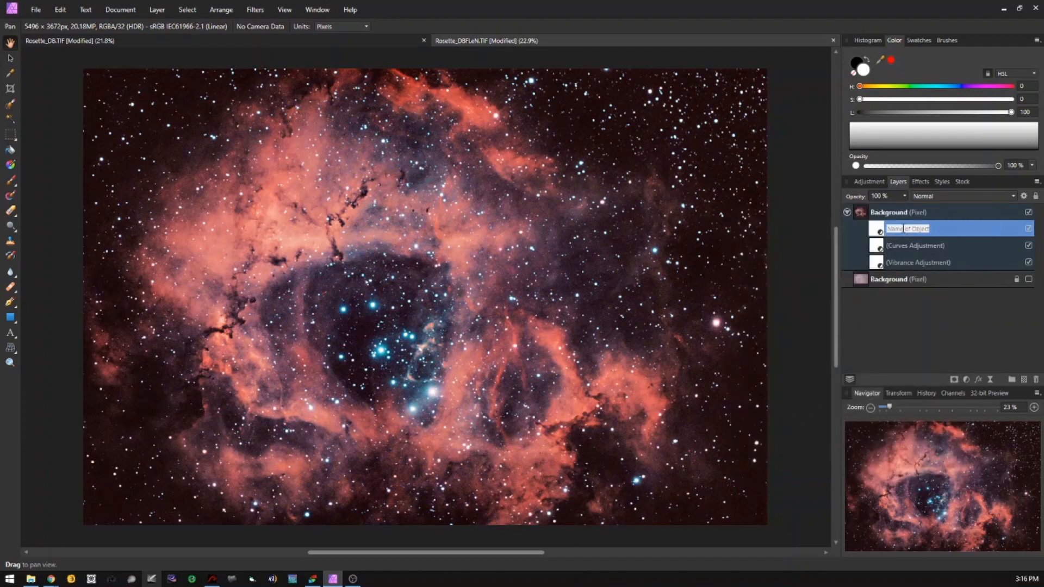
pyautogui.write('Chroma')
pyautogui.press('Return')
# Step: Check the settings of the second nested Curves adjustment and rename it "S-curve"
pyautogui.click(912, 249)
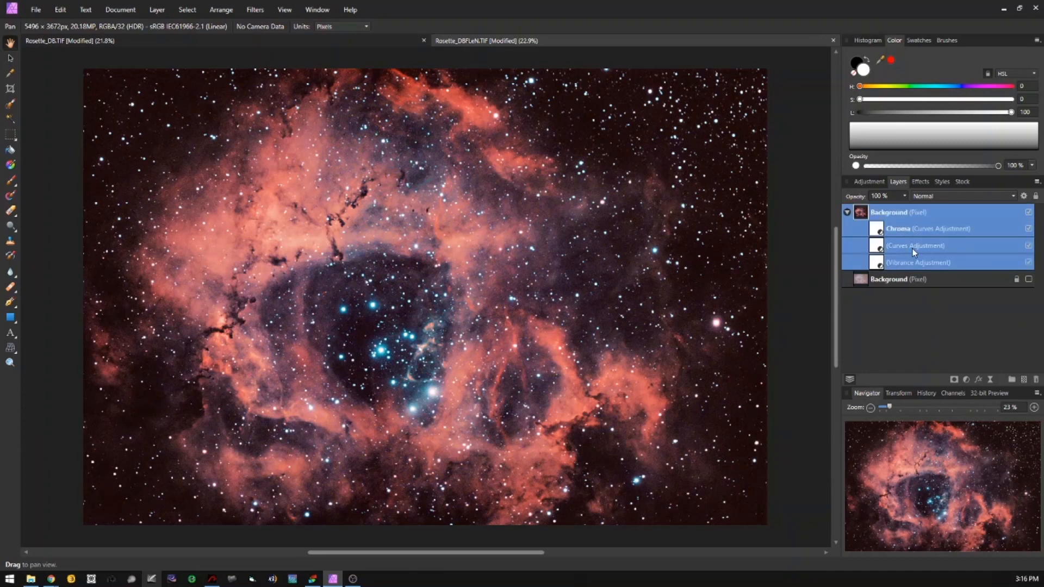
pyautogui.doubleClick(879, 247)
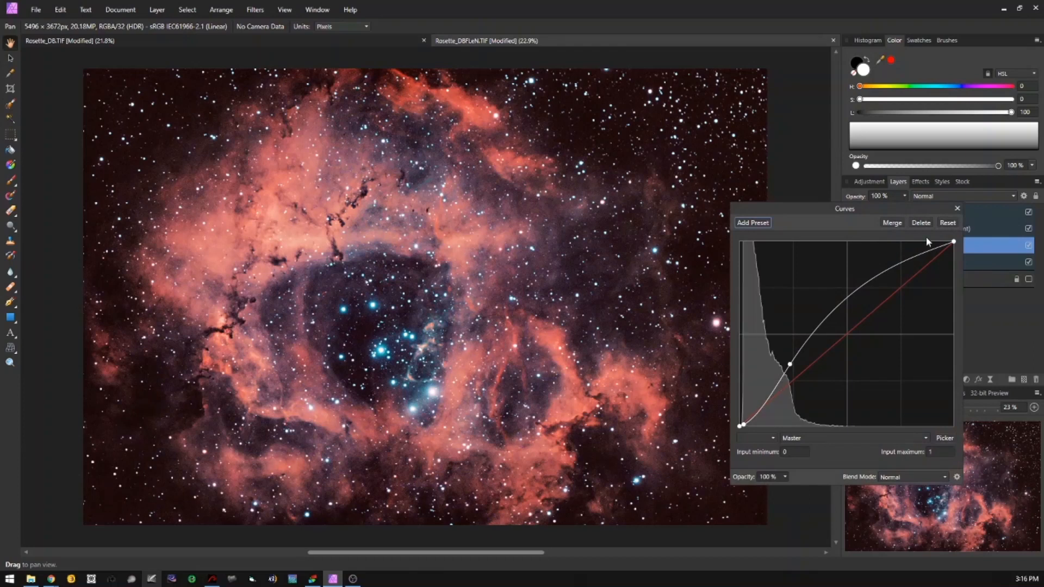
pyautogui.click(958, 208)
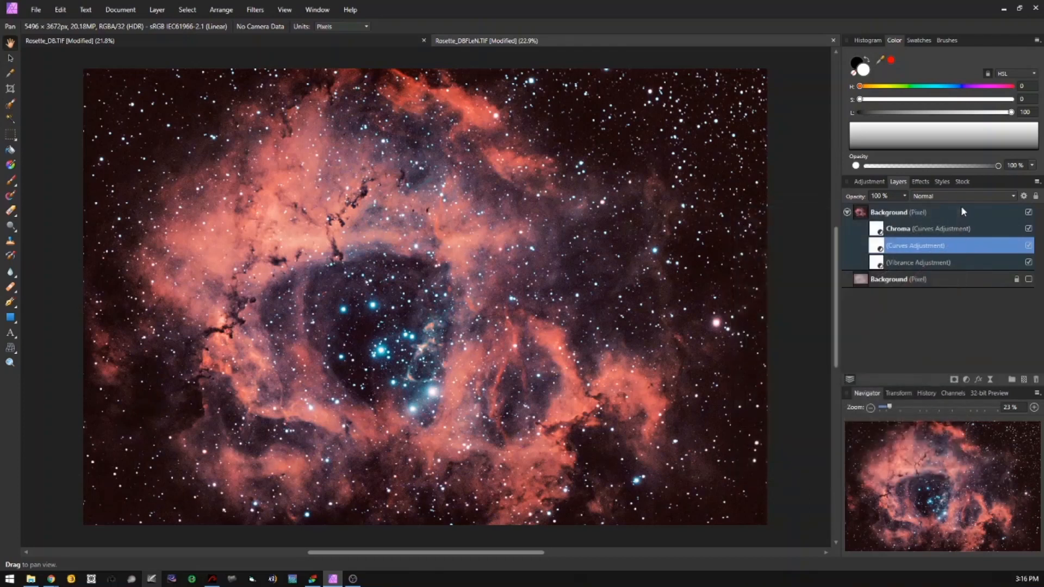
pyautogui.doubleClick(905, 246)
pyautogui.click(896, 218)
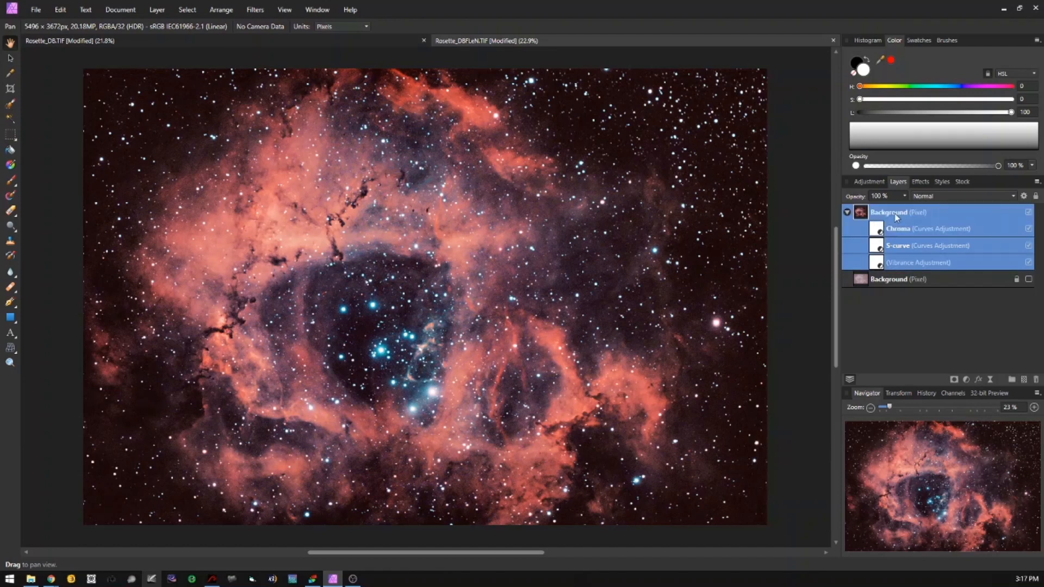
# Step: Rename the upper Background layer "AstroFlats Pro" and collapse its nested adjustments
pyautogui.doubleClick(893, 216)
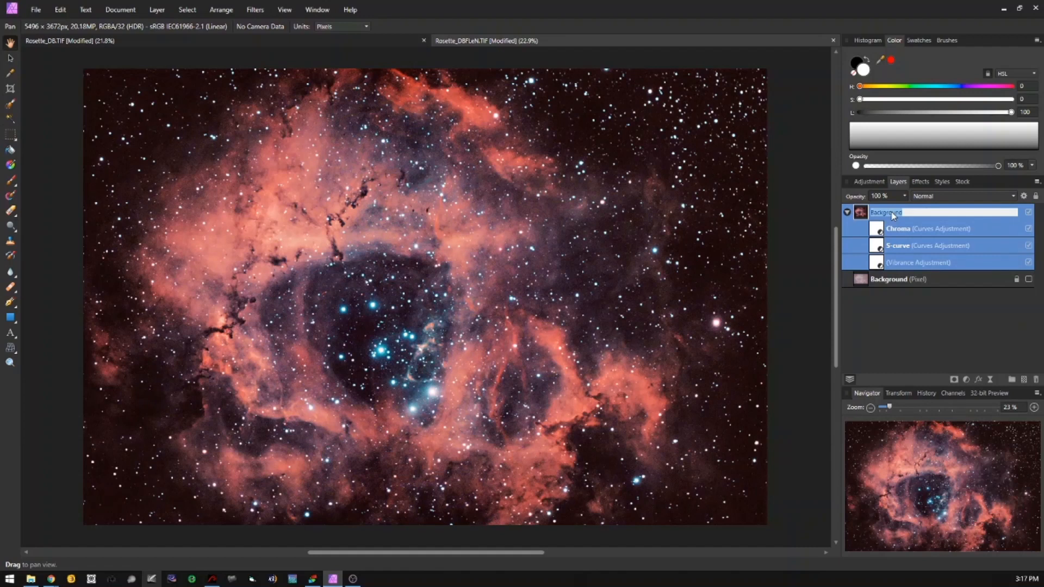
pyautogui.write('AstroFlats Pro')
pyautogui.press('Return')
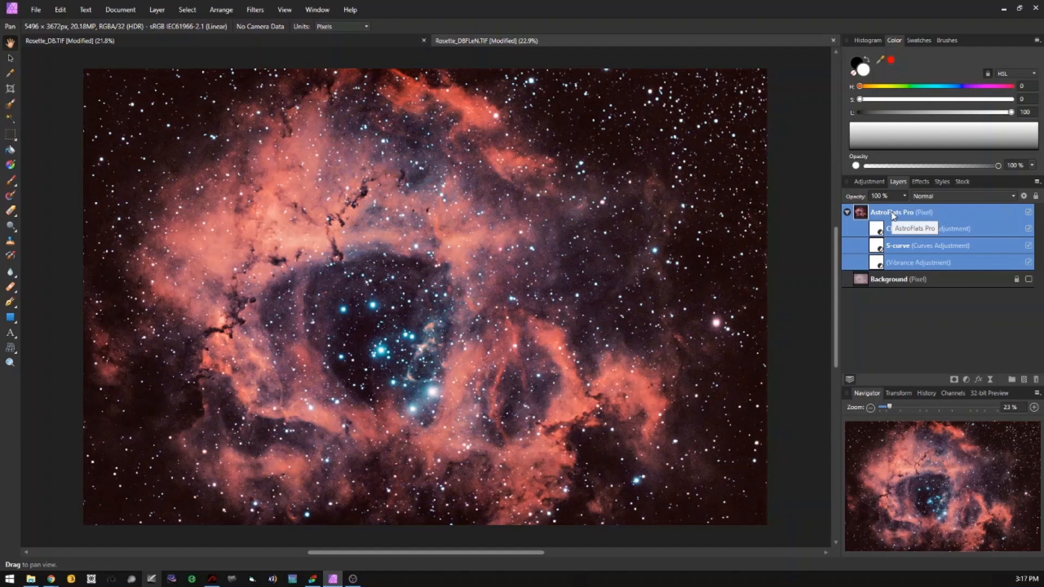
pyautogui.click(848, 213)
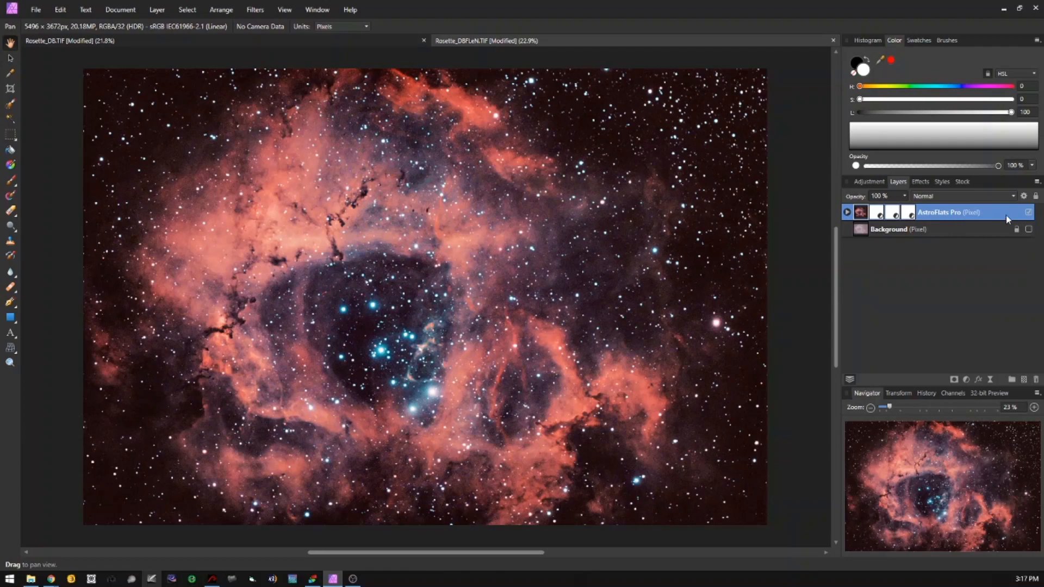
# Step: Hide the AstroFlats Pro layer and add a Curves adjustment above the visible original Background layer
pyautogui.click(1029, 215)
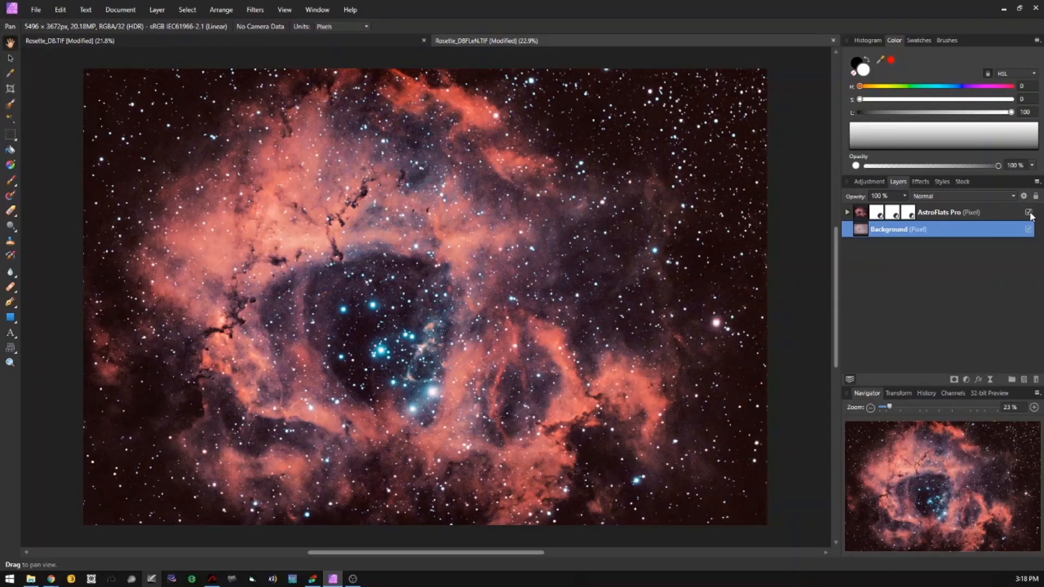
pyautogui.click(1029, 213)
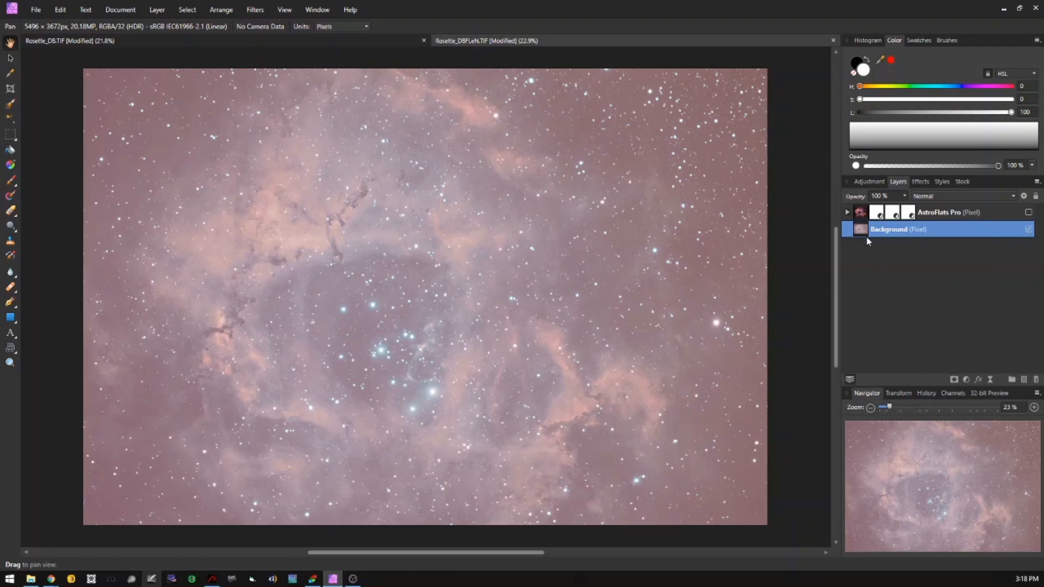
pyautogui.click(966, 379)
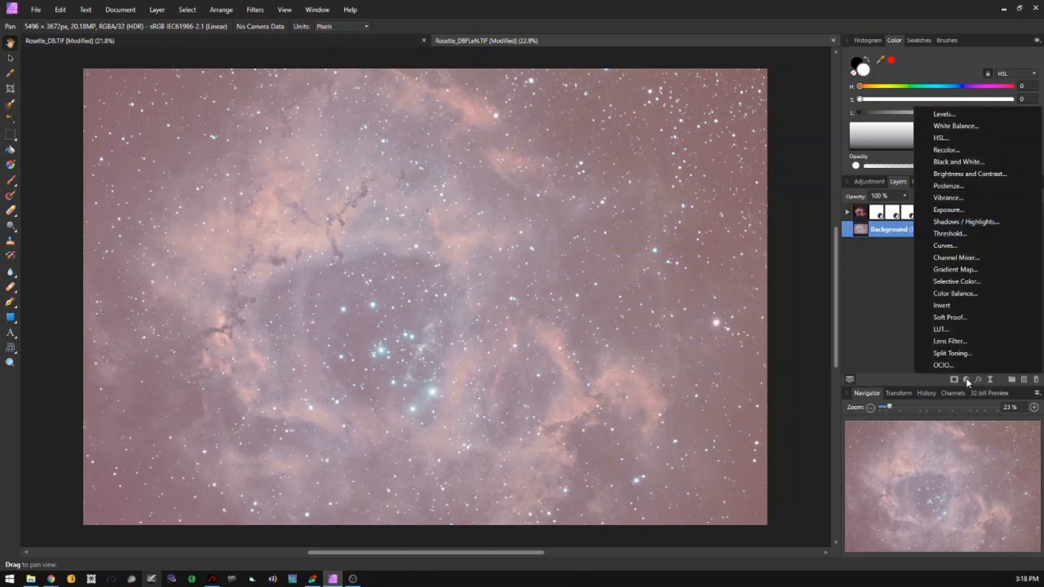
pyautogui.click(955, 249)
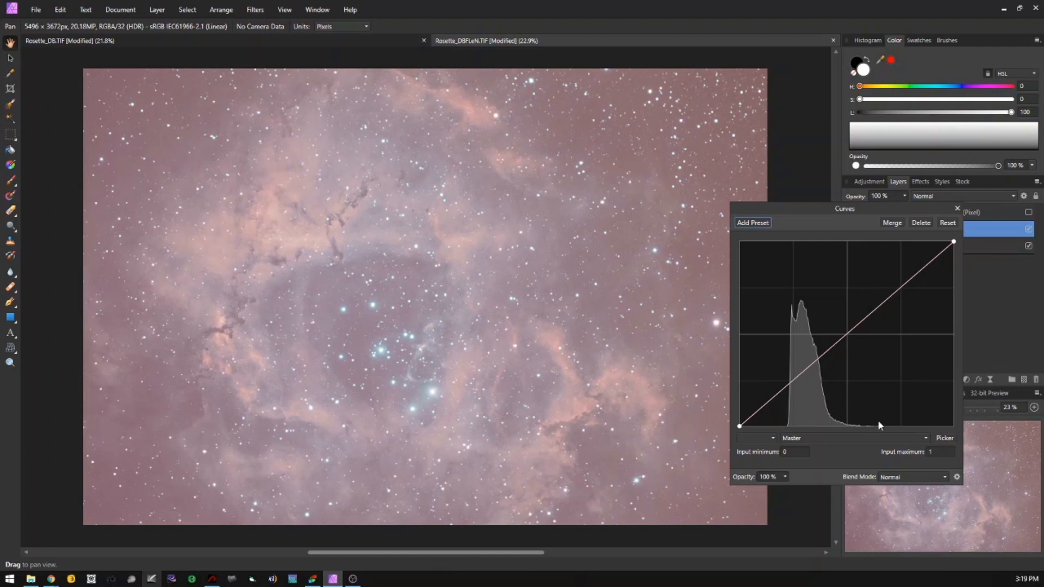
# Step: Shape the Master curve with the on-image Picker, darkening the sky near the image's right edge and brightening the nebula
pyautogui.click(946, 438)
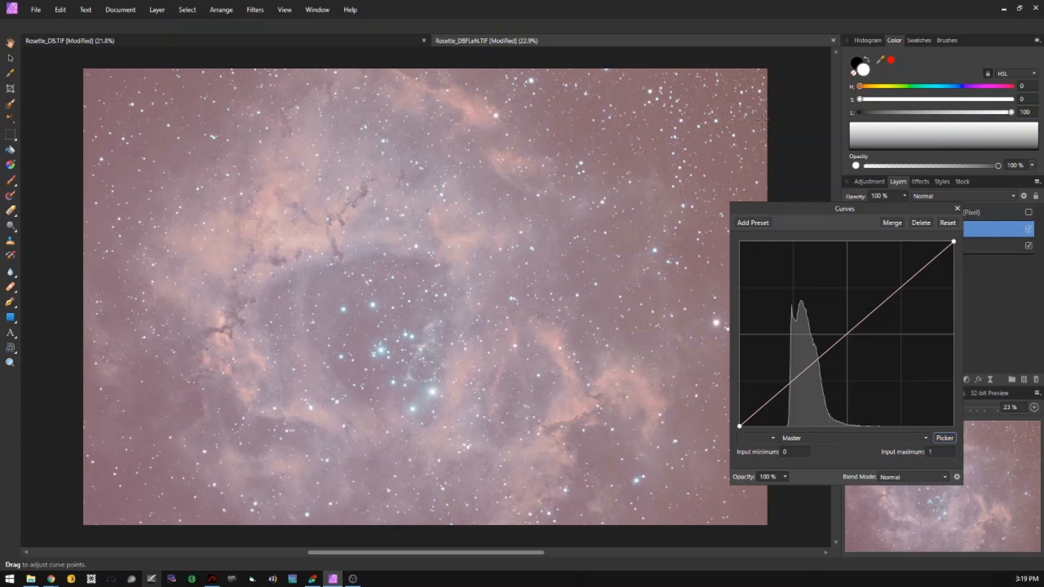
pyautogui.moveTo(757, 120); pyautogui.dragTo(767, 194)
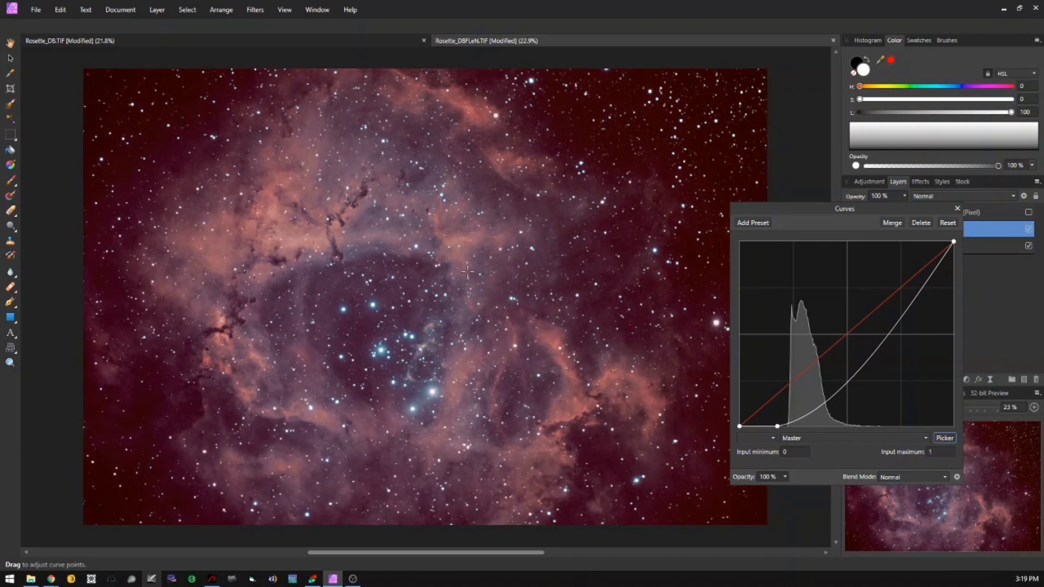
pyautogui.moveTo(450, 238); pyautogui.dragTo(436, 173)
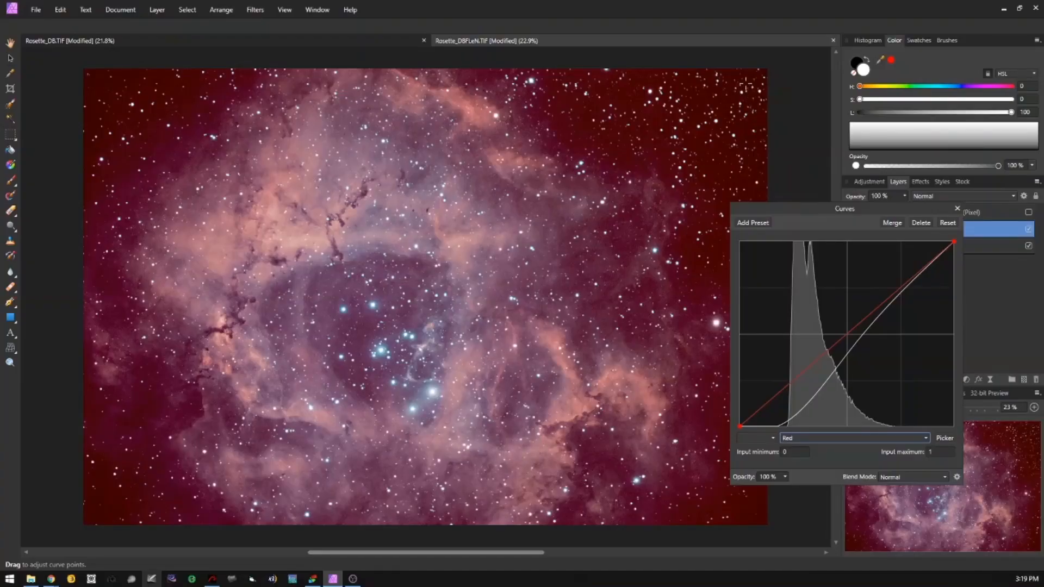
# Step: Lower red in the corner sky and raise it slightly in the nebula, then adjust the Blue curve from the nebula's dark core
pyautogui.moveTo(746, 85); pyautogui.dragTo(746, 94)
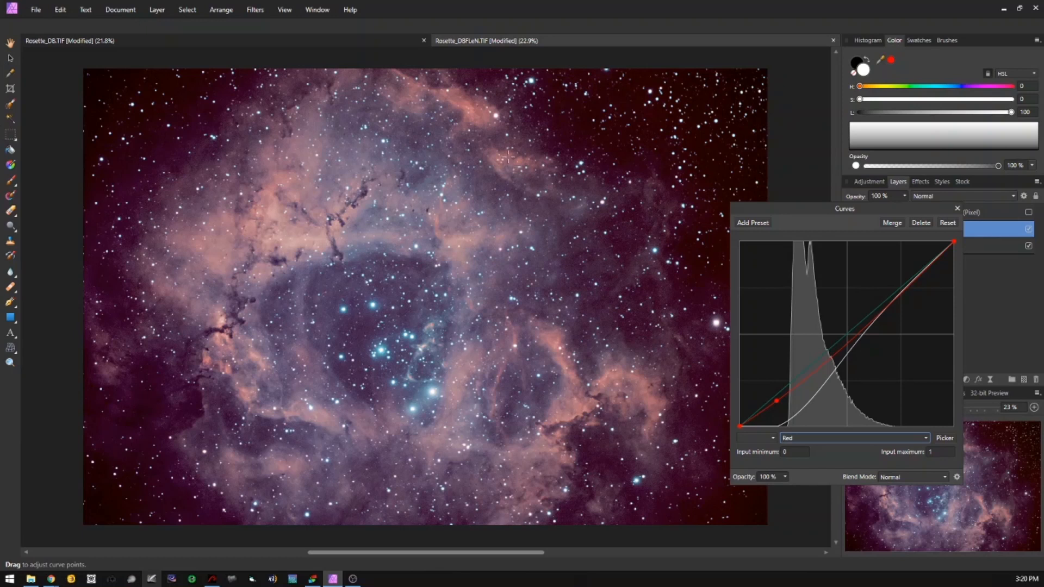
pyautogui.moveTo(507, 154); pyautogui.dragTo(505, 145)
pyautogui.click(865, 439)
pyautogui.click(860, 487)
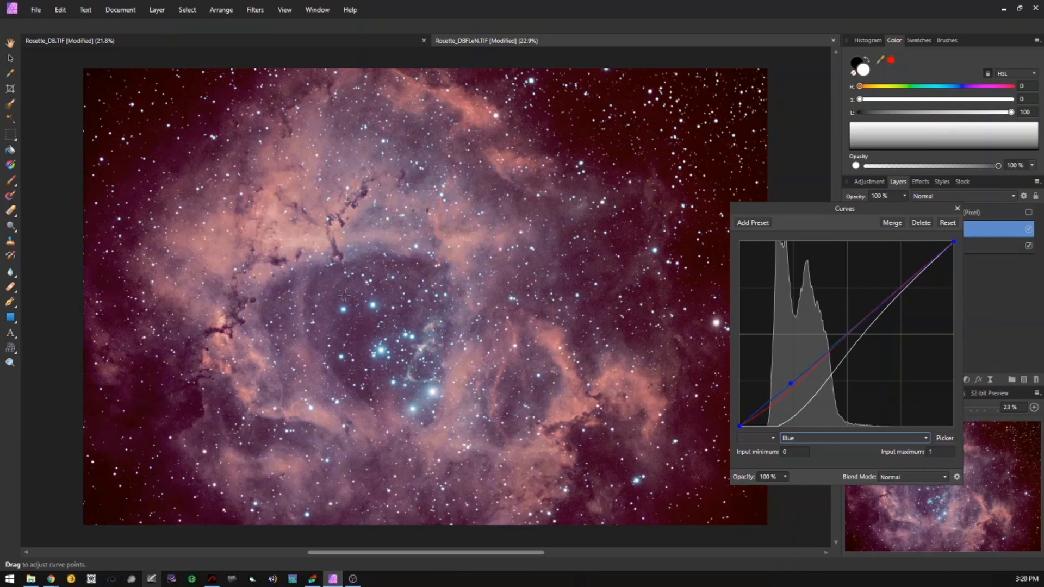
pyautogui.moveTo(344, 301); pyautogui.dragTo(343, 309)
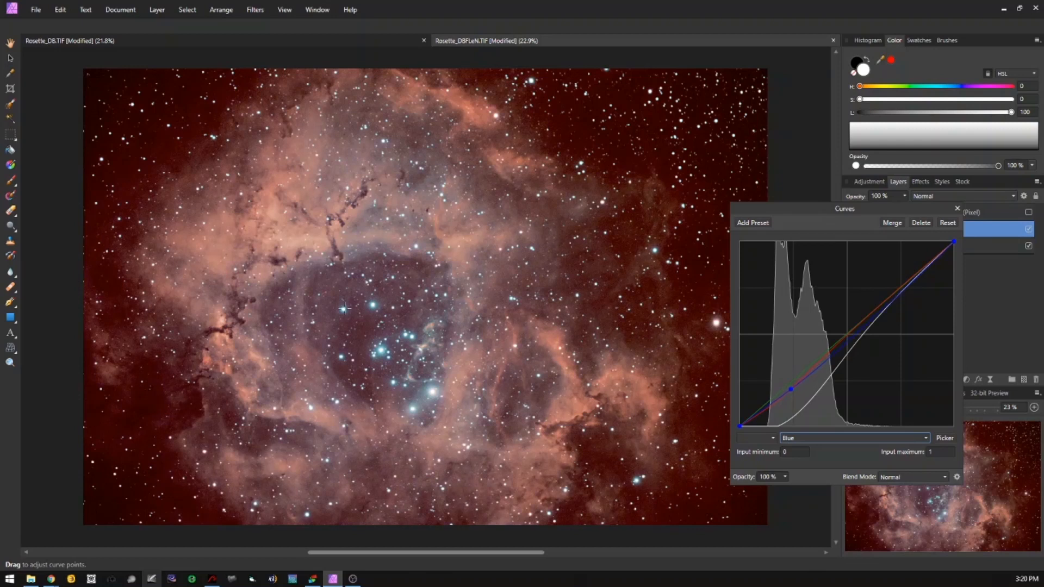
pyautogui.moveTo(349, 338); pyautogui.dragTo(348, 309)
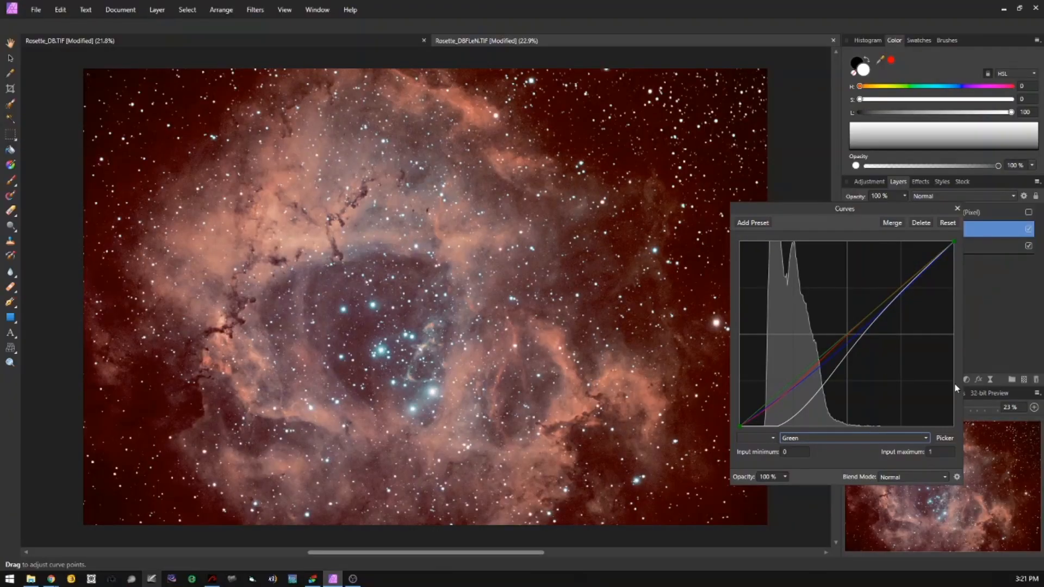
# Step: Adjust the Green curve at 75% zoom, lowering green around the brightest core star and raising it in the dark core
pyautogui.click(1035, 407)
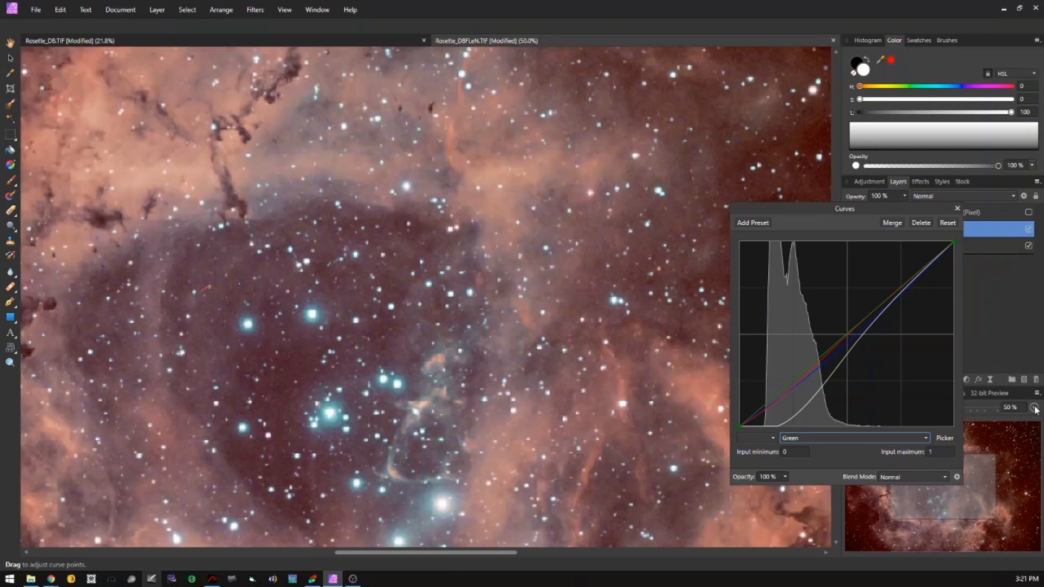
pyautogui.click(1035, 408)
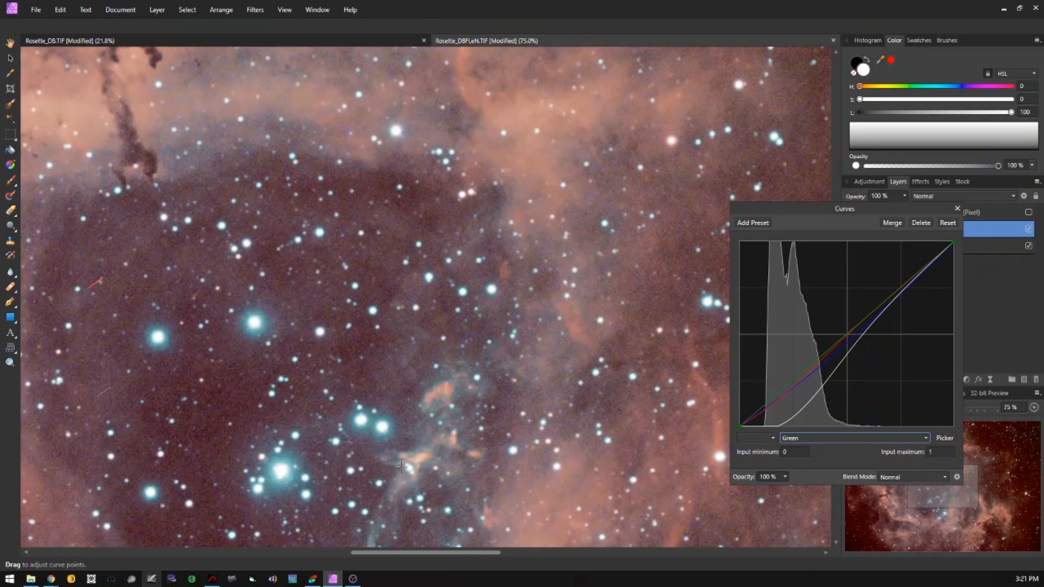
pyautogui.click(289, 471)
pyautogui.moveTo(289, 471); pyautogui.dragTo(289, 476)
pyautogui.moveTo(289, 481); pyautogui.dragTo(293, 498)
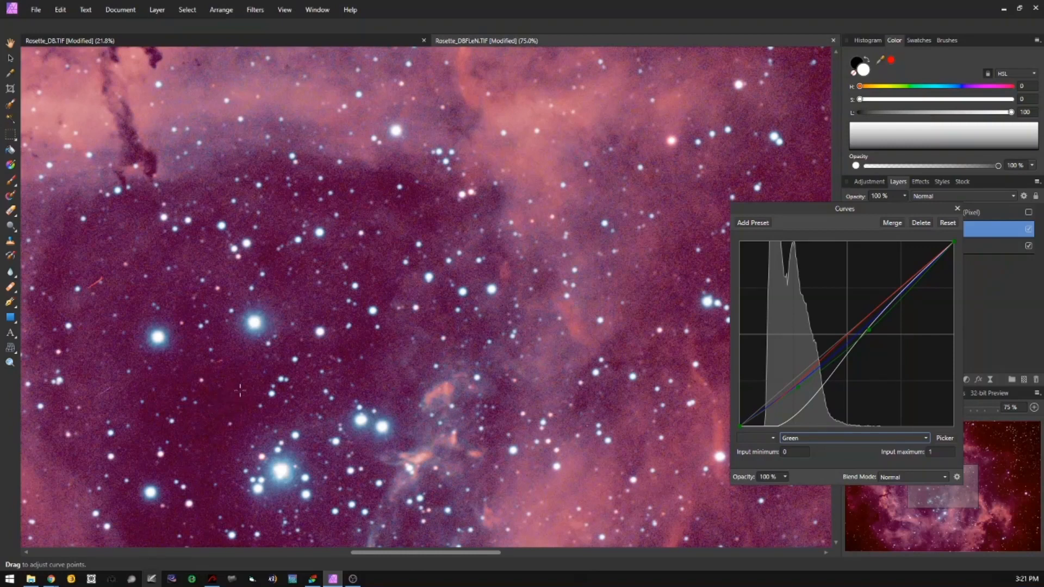
pyautogui.moveTo(240, 384); pyautogui.dragTo(240, 370)
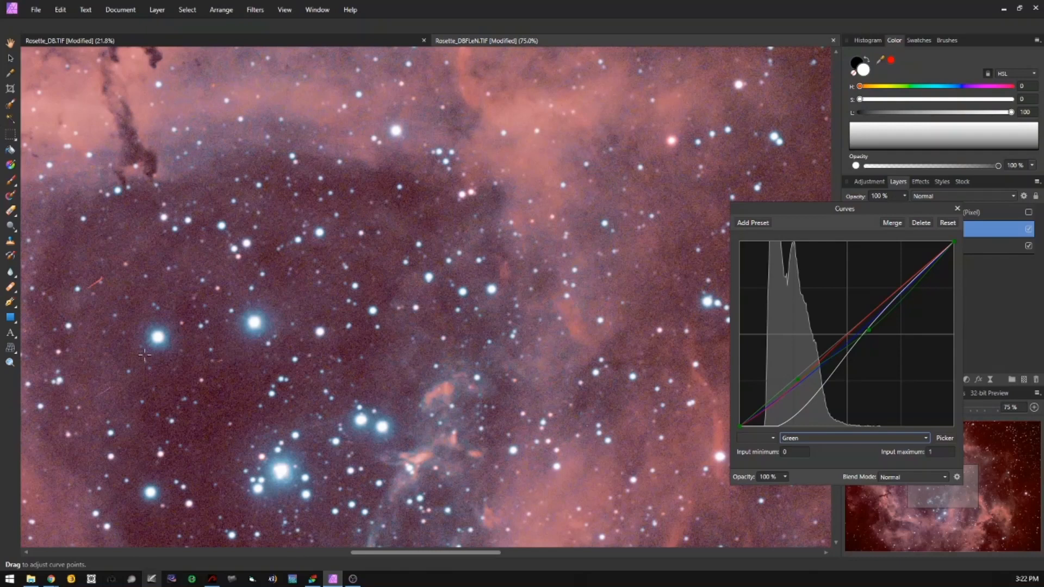
# Step: Heal the two thin red streaks in the nebula's dark core on the Background layer, sampling clean sky just above the upper streak
pyautogui.click(11, 290)
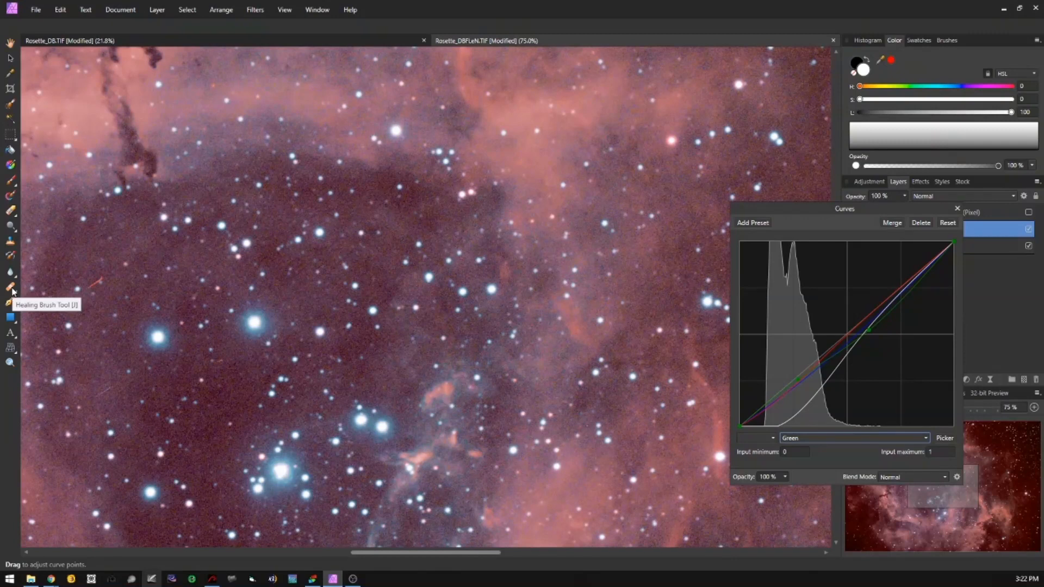
pyautogui.click(12, 291)
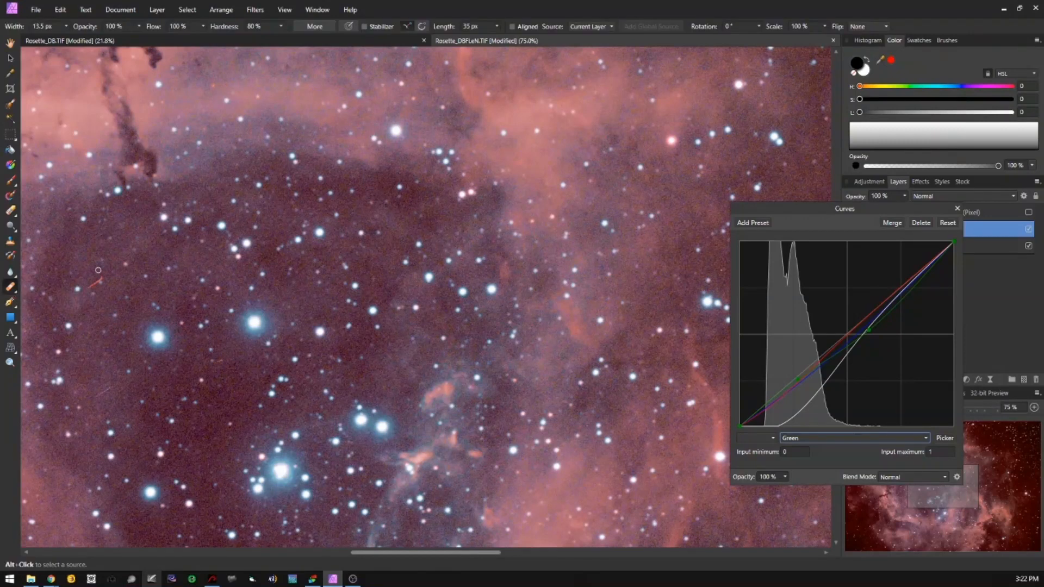
pyautogui.keyDown('alt'); pyautogui.click(99, 267); pyautogui.keyUp('alt')
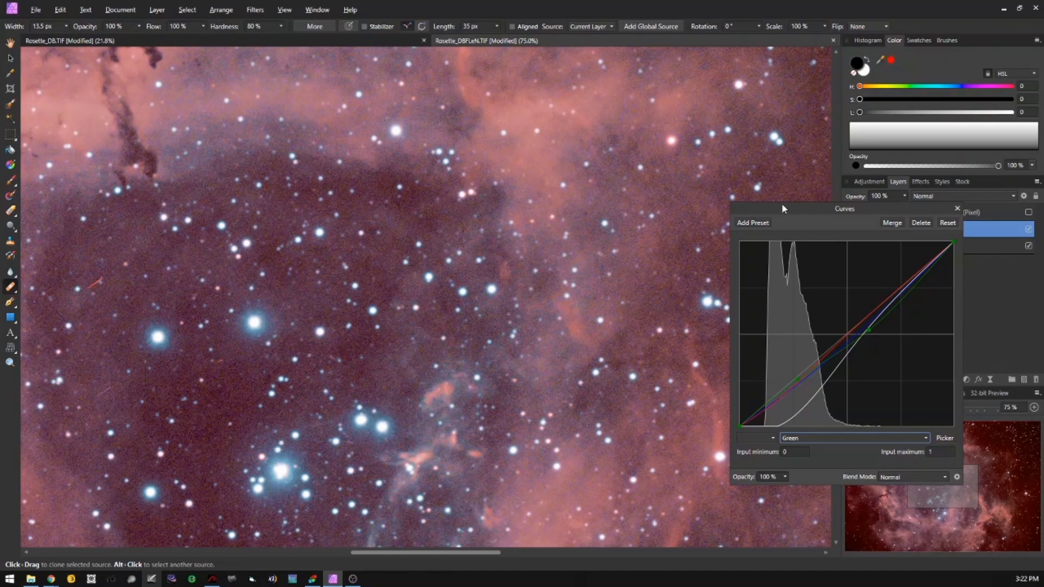
pyautogui.moveTo(783, 209); pyautogui.dragTo(690, 274)
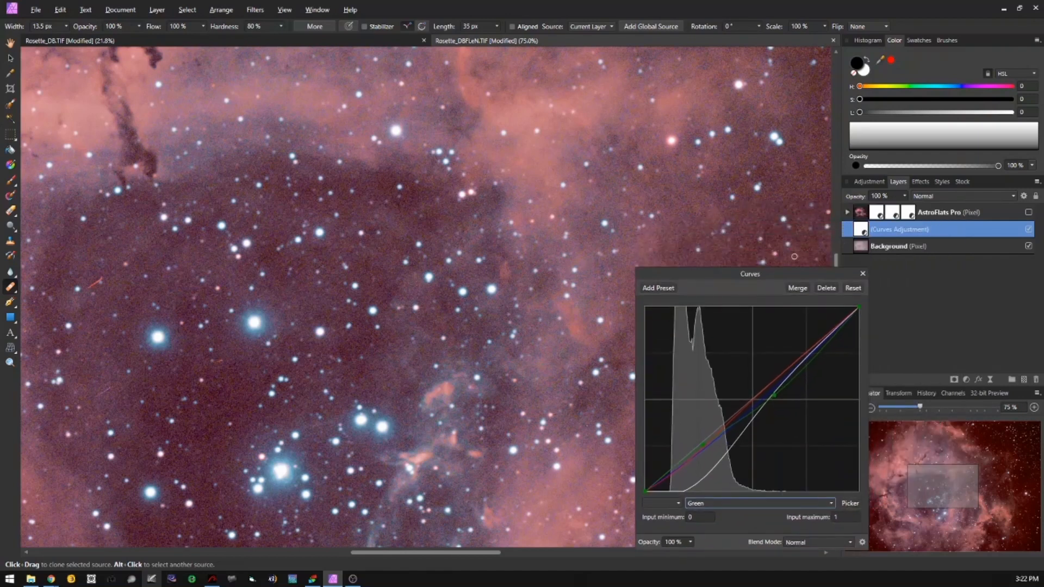
pyautogui.click(866, 248)
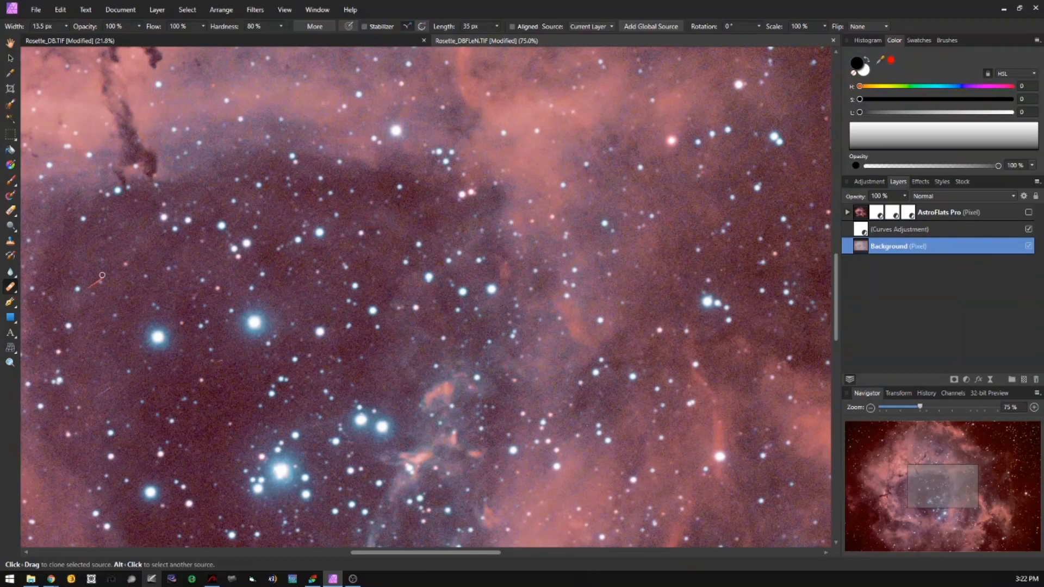
pyautogui.moveTo(103, 275); pyautogui.dragTo(91, 284)
pyautogui.click(86, 287)
pyautogui.moveTo(109, 387); pyautogui.dragTo(100, 394)
# Step: Nest the Curves adjustment inside the Background layer and rename that layer "No AstroFlat"
pyautogui.moveTo(869, 250); pyautogui.dragTo(869, 250)
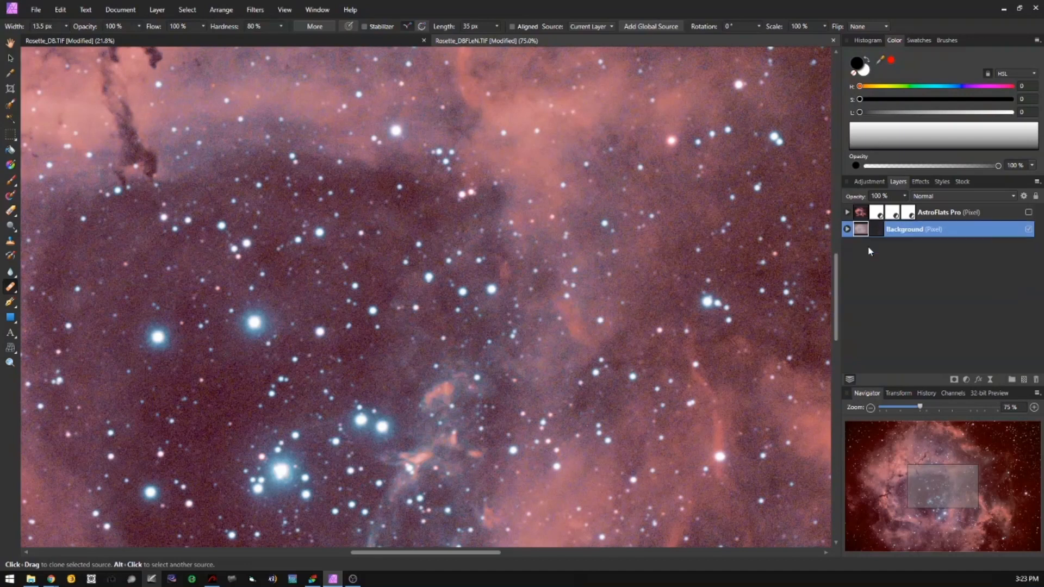
pyautogui.doubleClick(903, 230)
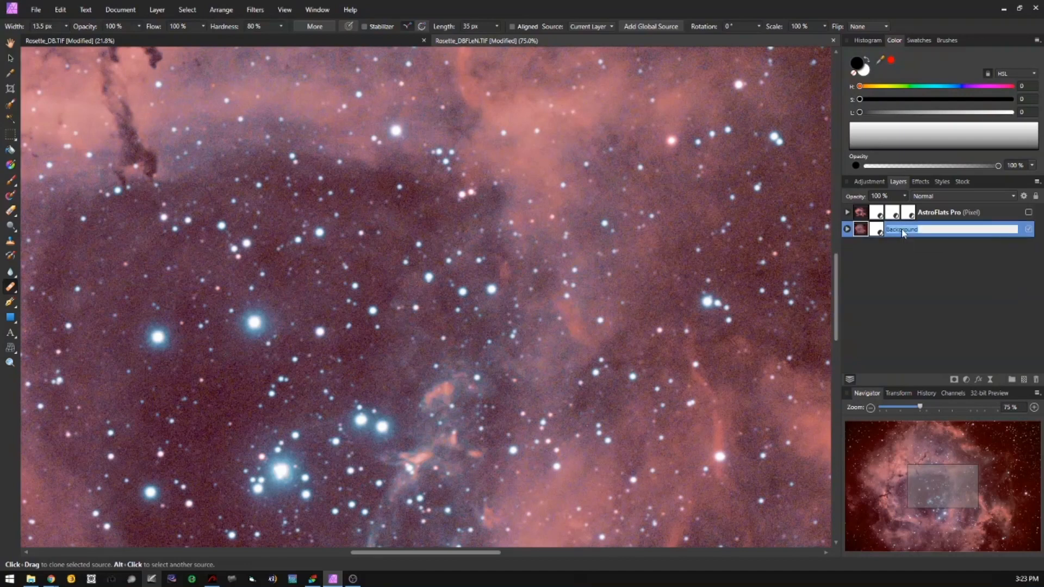
pyautogui.write('No AstroFlat')
pyautogui.press('Return')
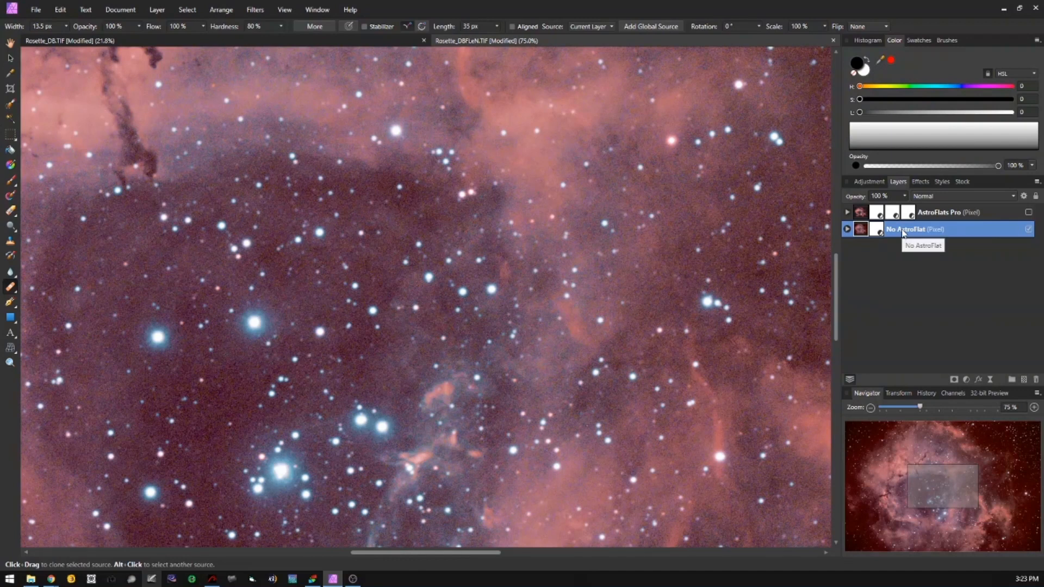
# Step: Compare the whole image with the AstroFlats Pro layer shown and hidden
pyautogui.hotkey('ctrl', '0')
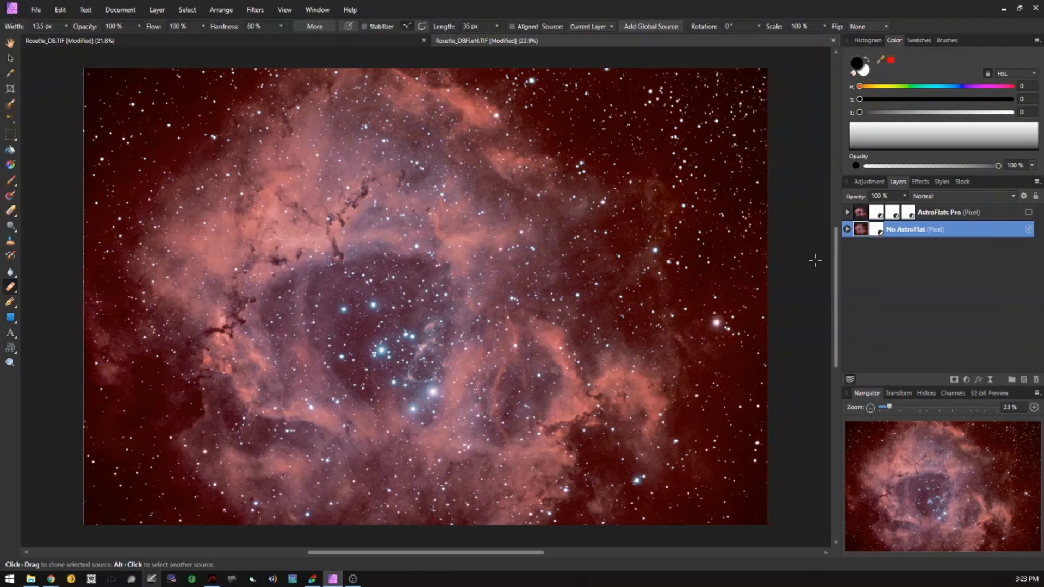
pyautogui.click(1029, 213)
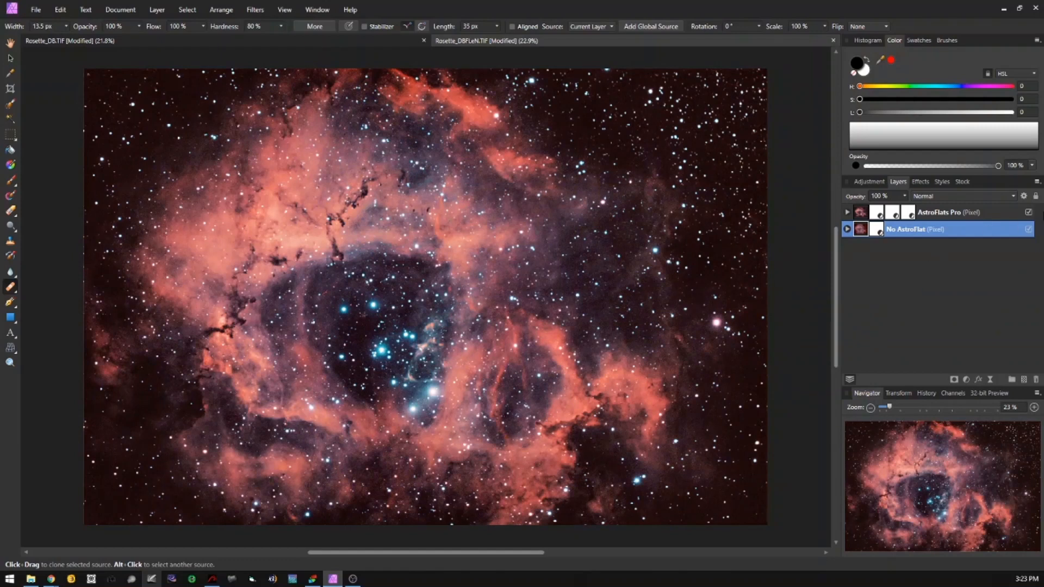
pyautogui.click(1029, 213)
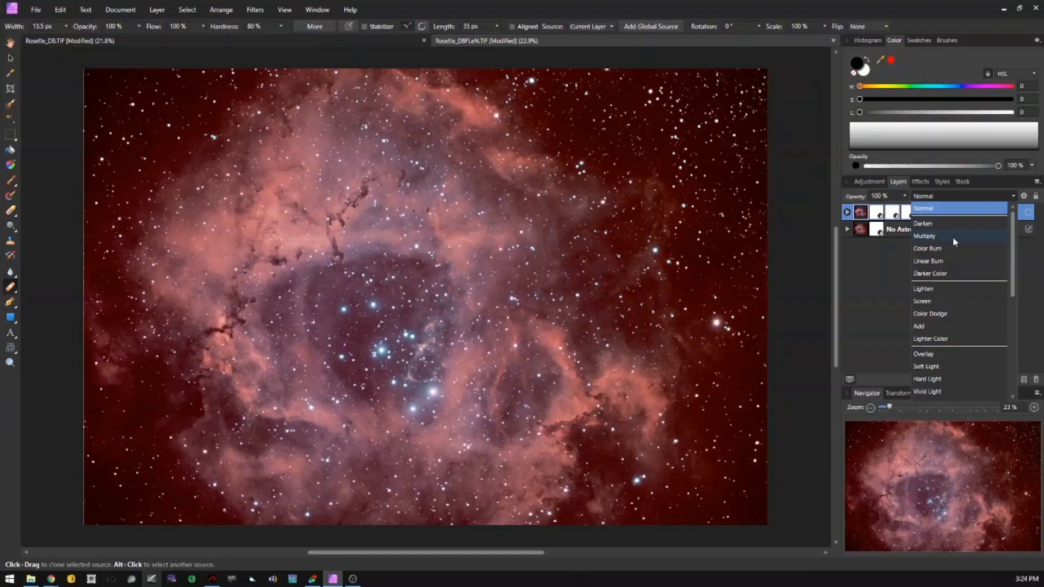
# Step: Blend the AstroFlats Pro layer over No AstroFlat in Multiply mode at 29% opacity and check it against the hidden state
pyautogui.click(955, 241)
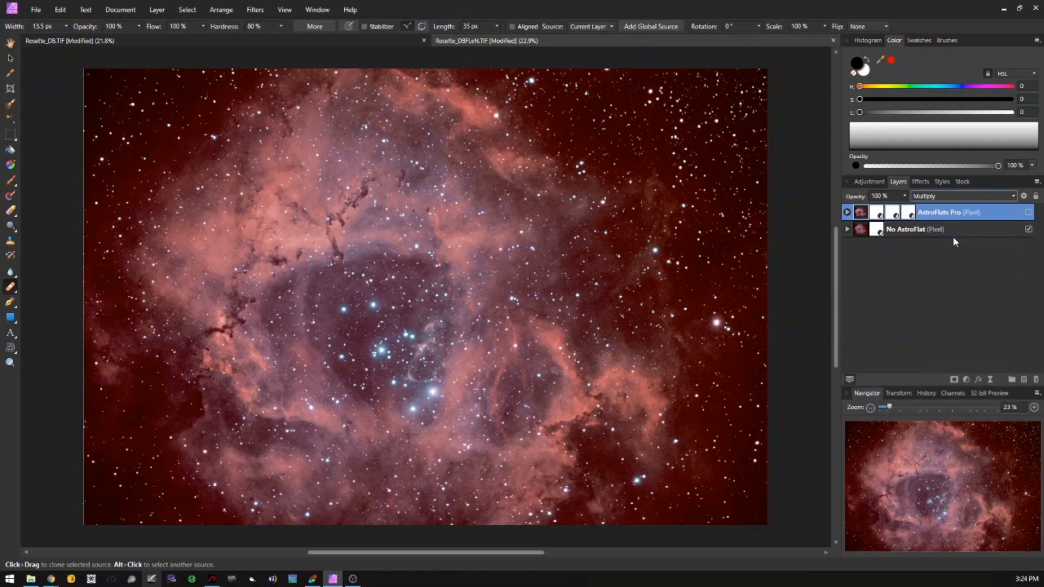
pyautogui.click(1028, 213)
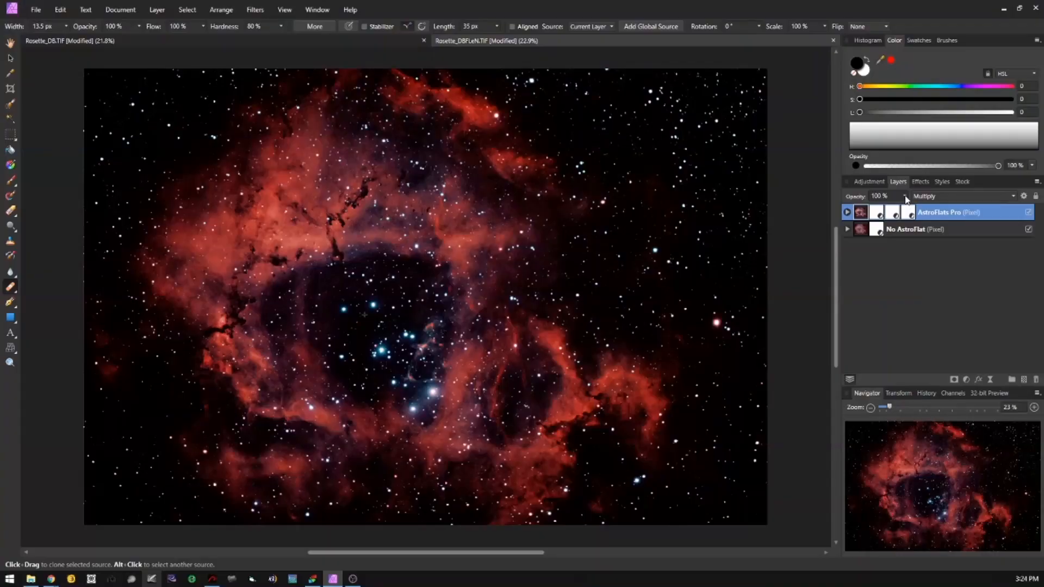
pyautogui.click(906, 197)
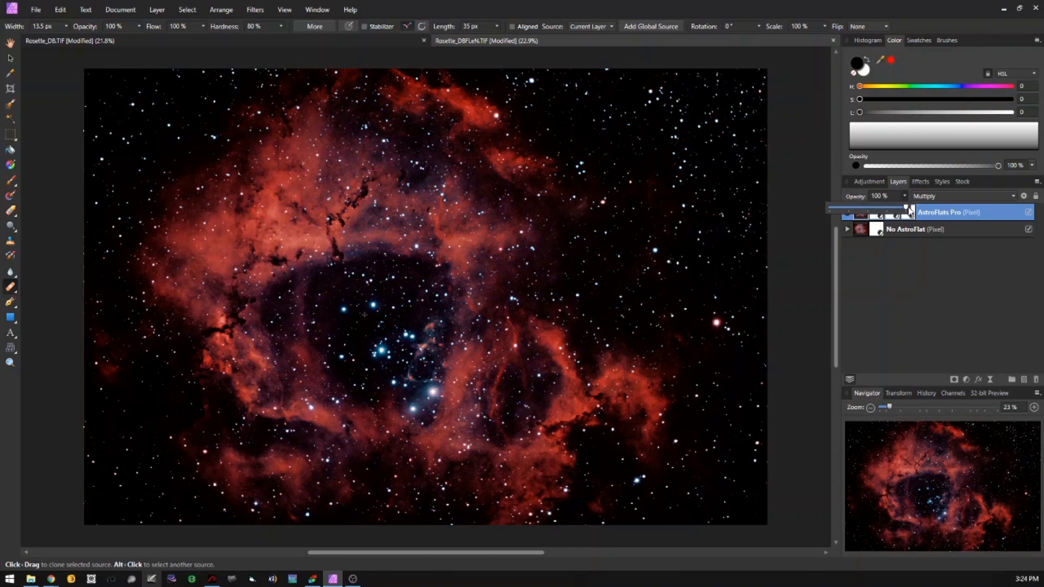
pyautogui.moveTo(907, 209); pyautogui.dragTo(852, 211)
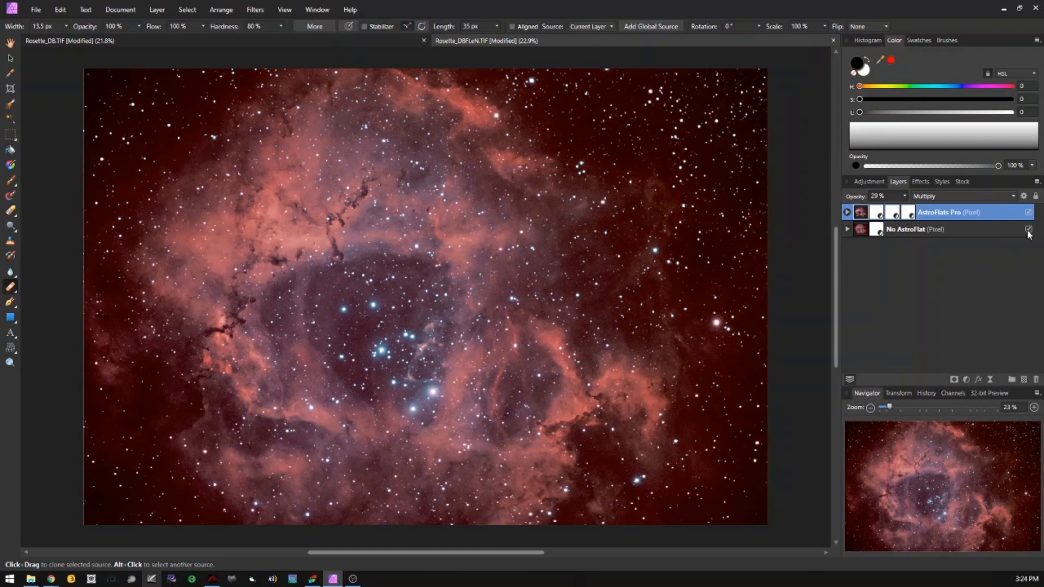
pyautogui.click(1029, 213)
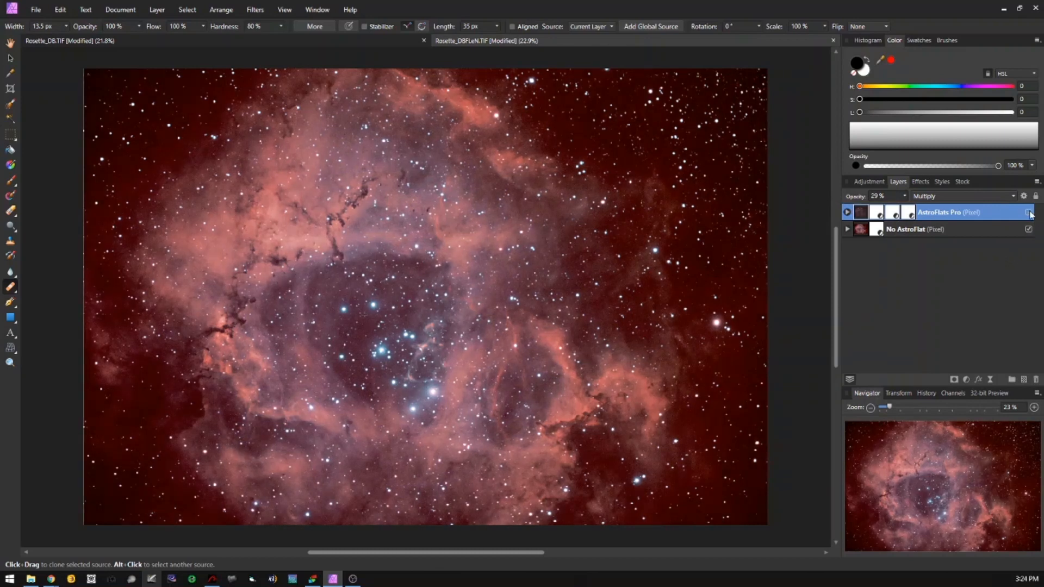
pyautogui.click(1029, 213)
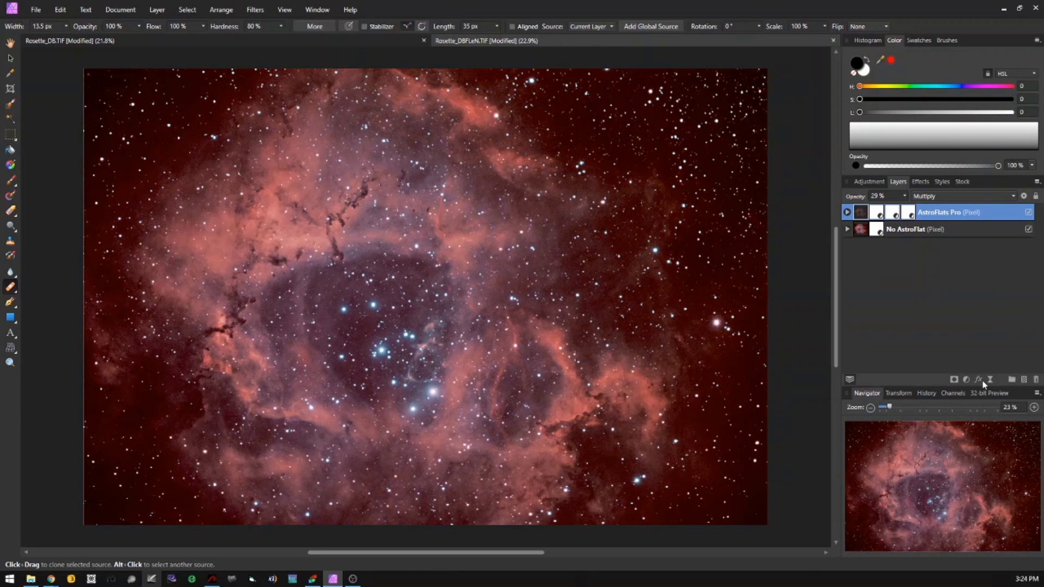
# Step: Add a Brightness / Contrast adjustment above the AstroFlats Pro layer with 15% brightness and 13% contrast
pyautogui.click(966, 379)
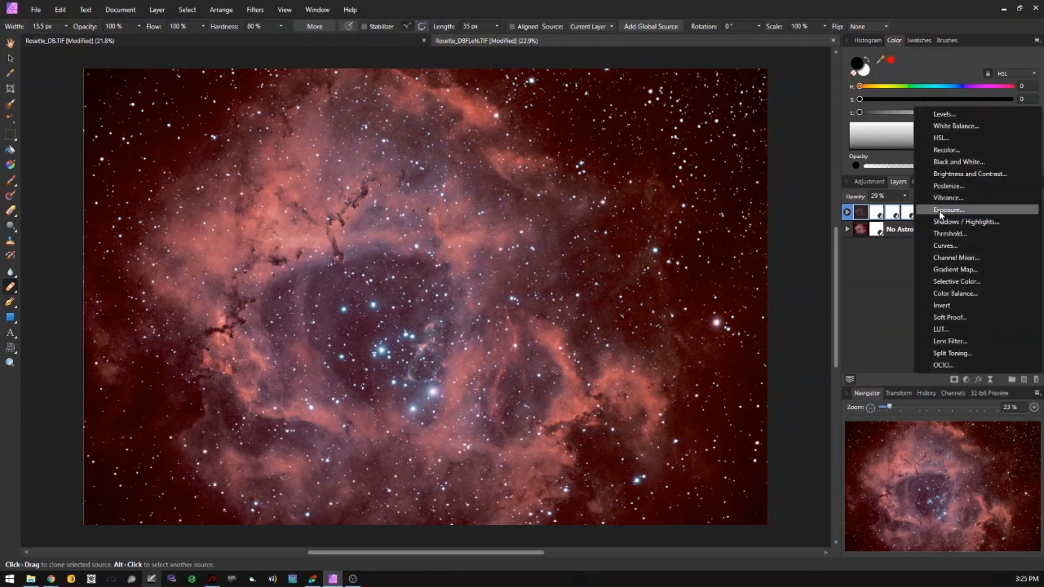
pyautogui.click(958, 174)
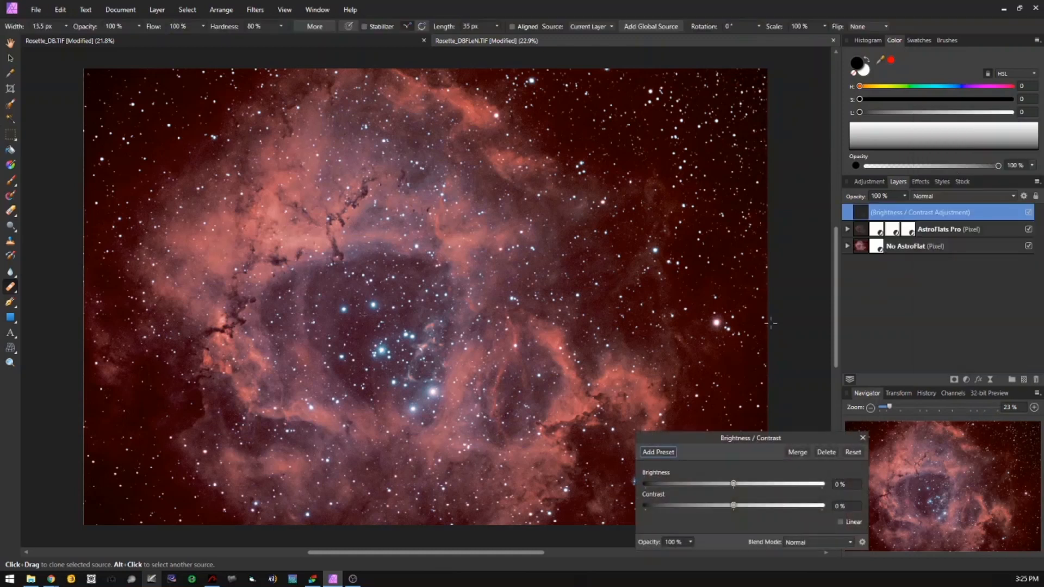
pyautogui.moveTo(735, 508); pyautogui.dragTo(746, 508)
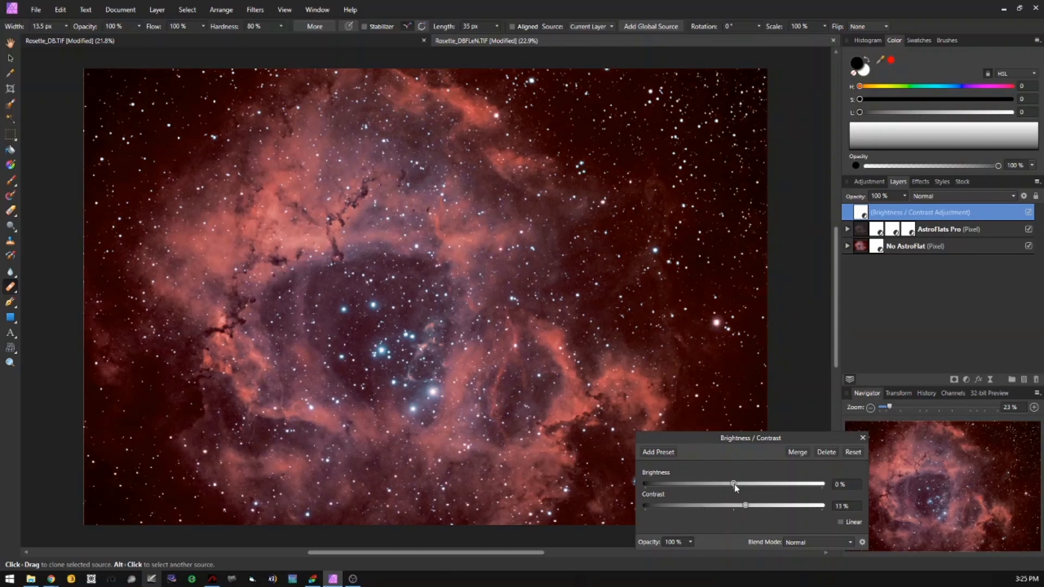
pyautogui.moveTo(737, 488); pyautogui.dragTo(748, 486)
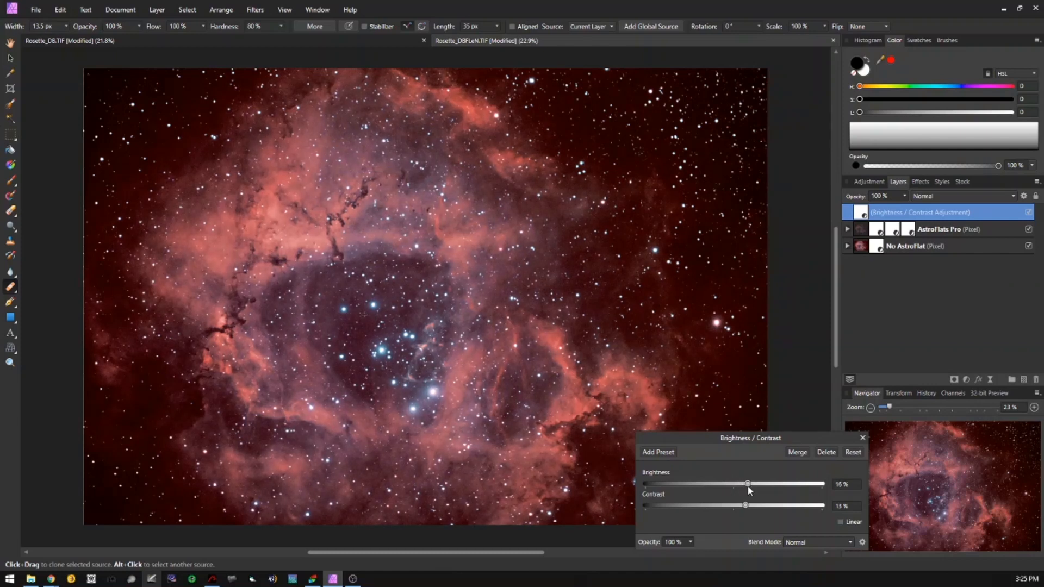
pyautogui.click(862, 438)
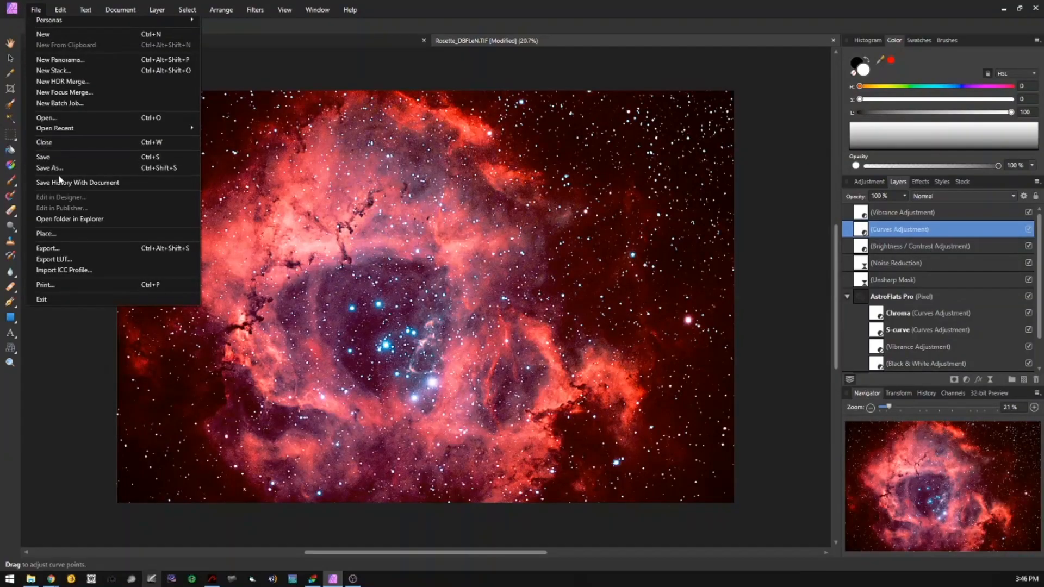
# Step: Export the whole document as a best-quality JPEG named Rosette_DBFLeN into the 2019-12-01 folder of CameraCCD_1
pyautogui.click(76, 250)
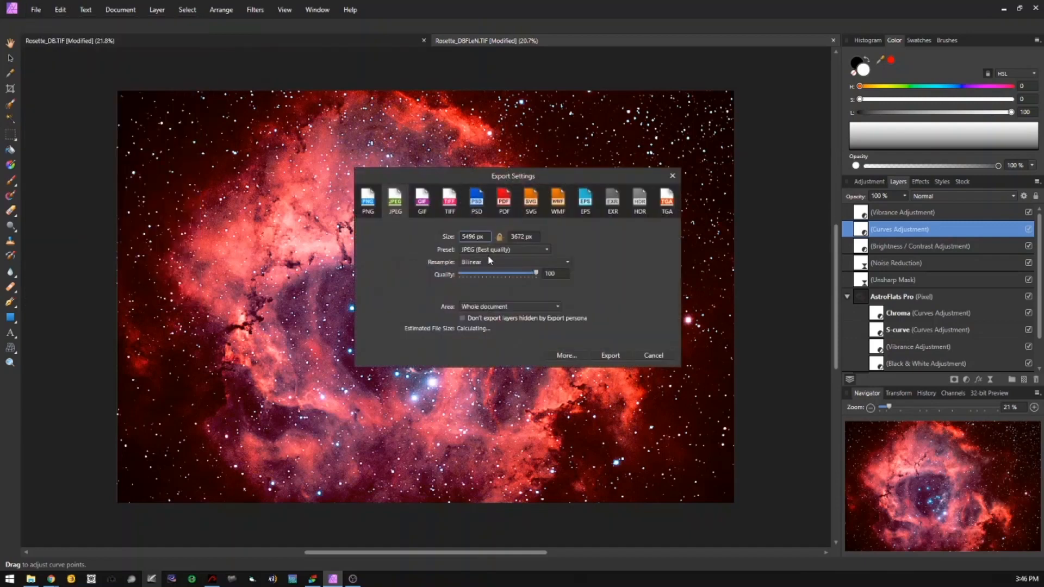
pyautogui.click(610, 356)
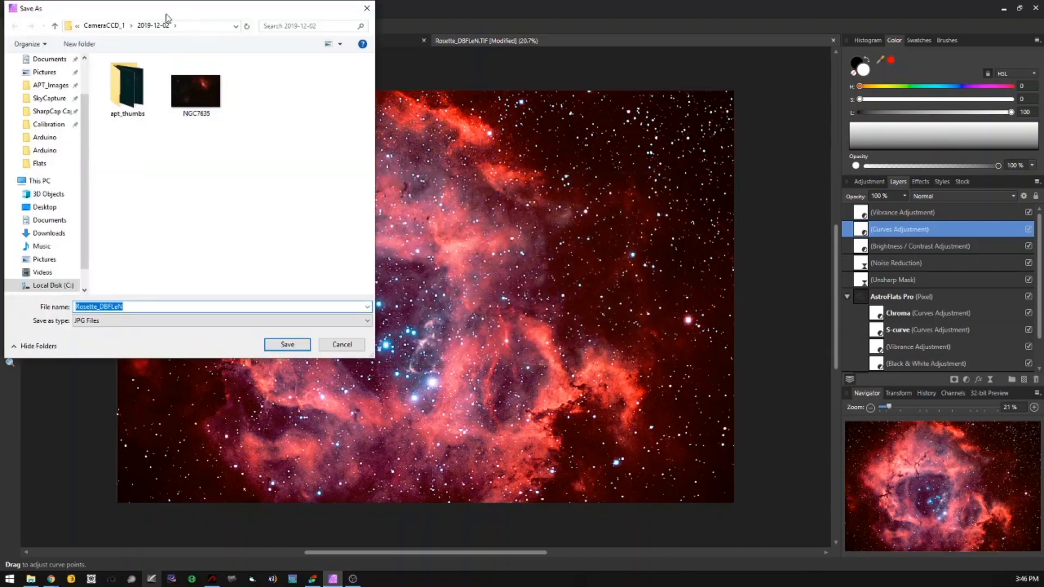
pyautogui.click(102, 26)
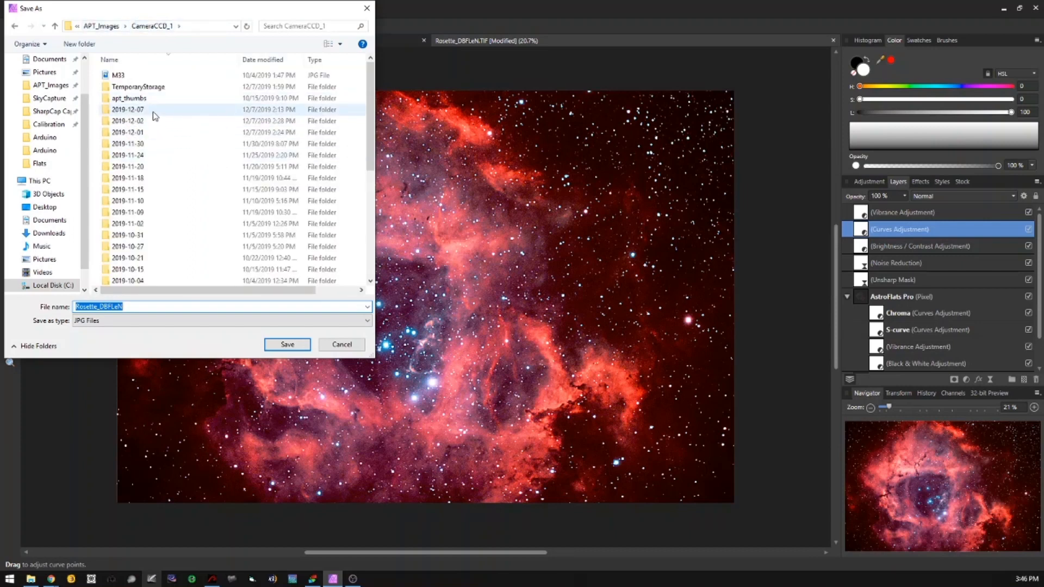
pyautogui.doubleClick(155, 134)
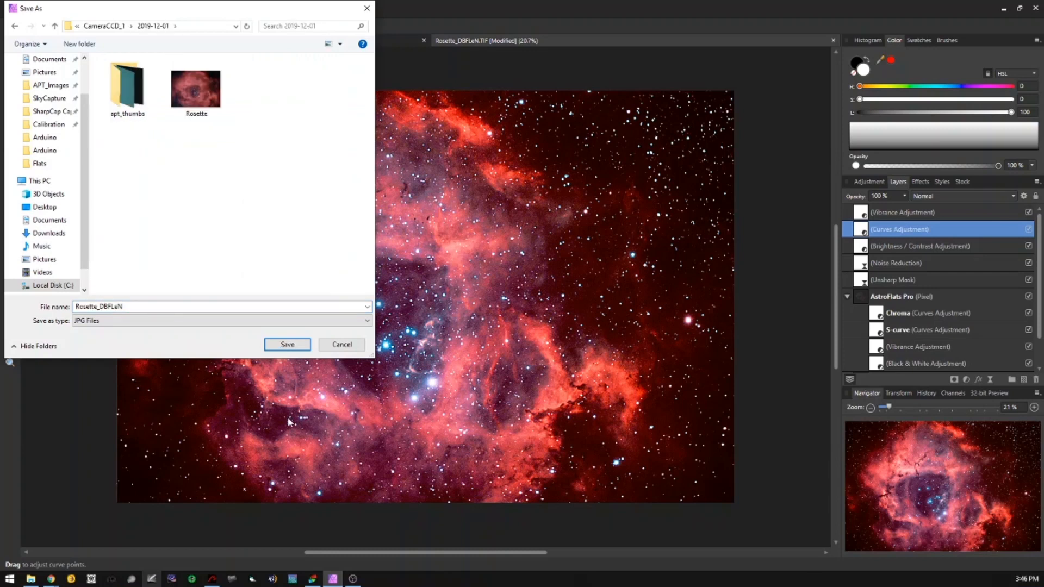
pyautogui.click(286, 344)
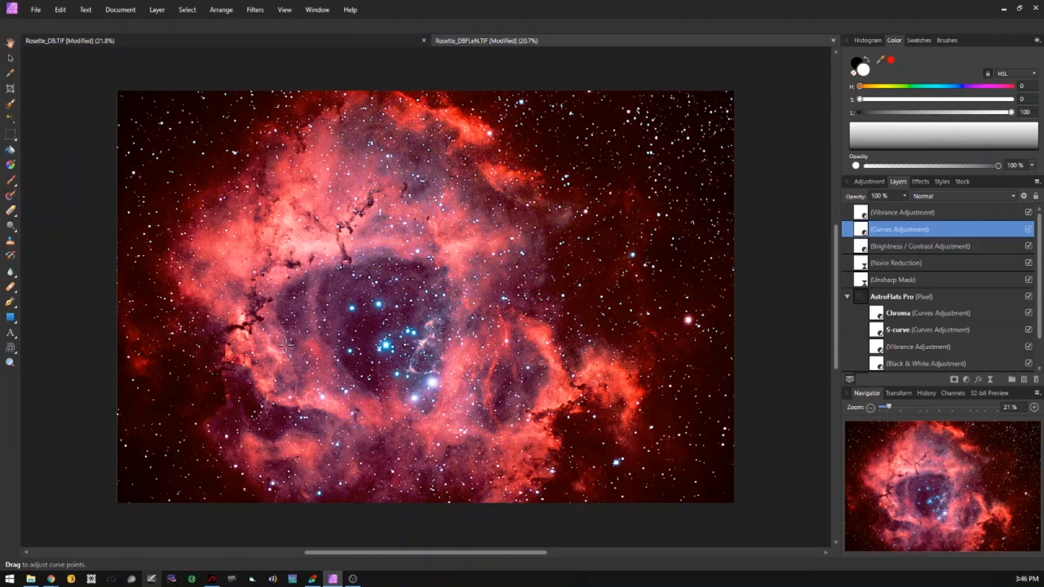